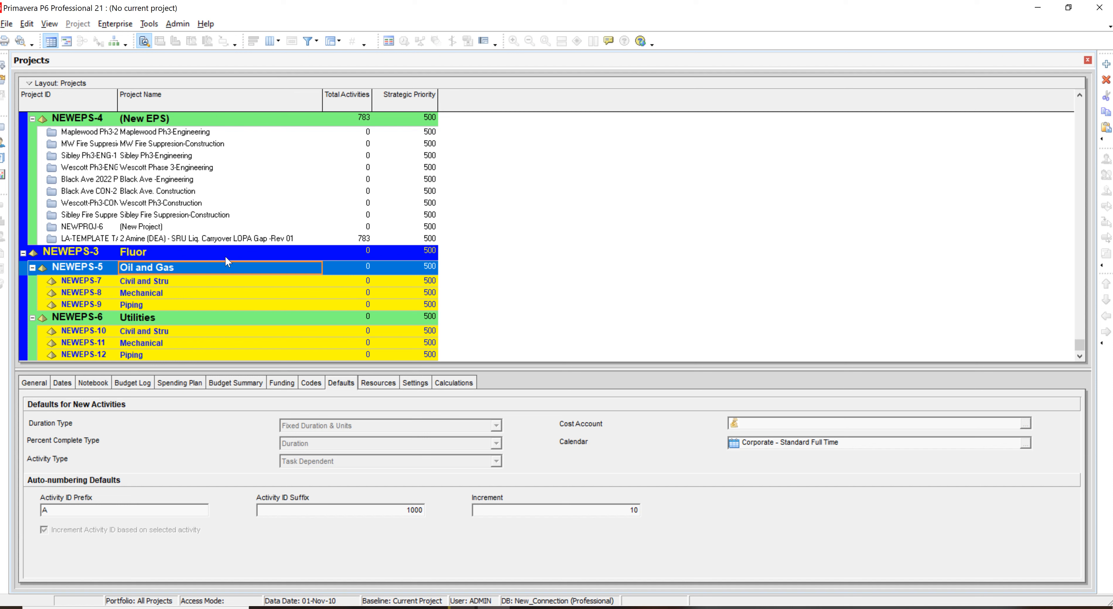
- Switch to the Excel workbook and shade the Enterprise cell with the light orange fill
left_click(526, 608)
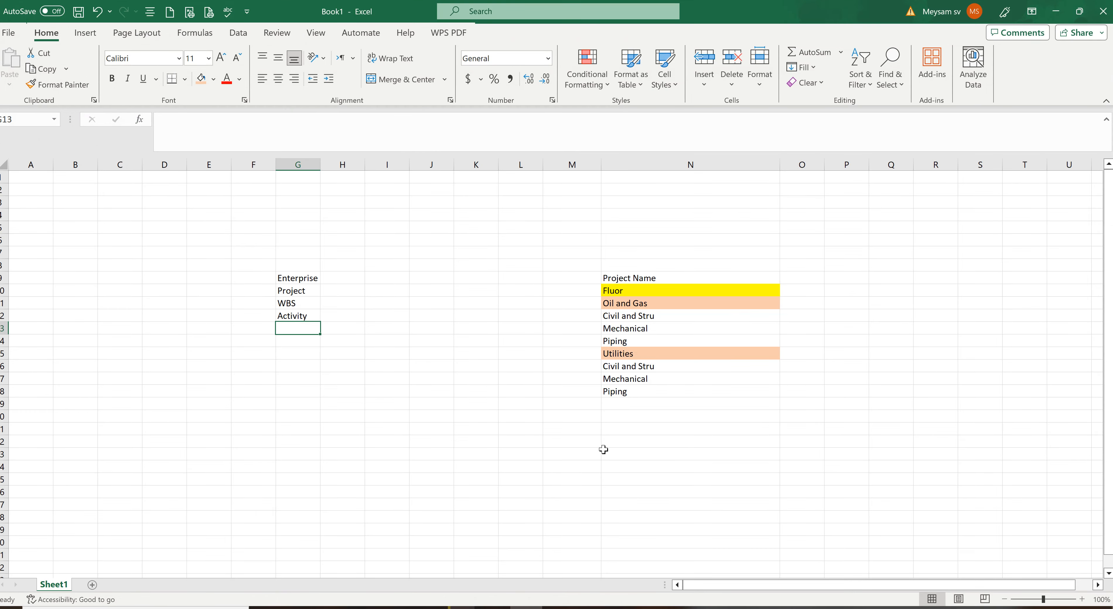
left_click(610, 293)
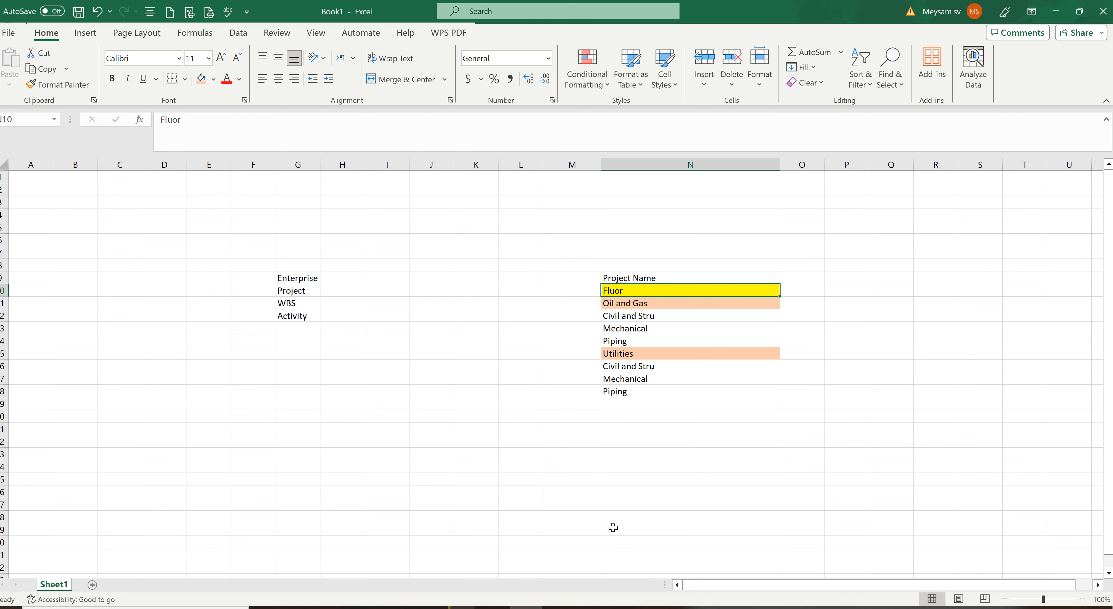
mouse_move(494, 607)
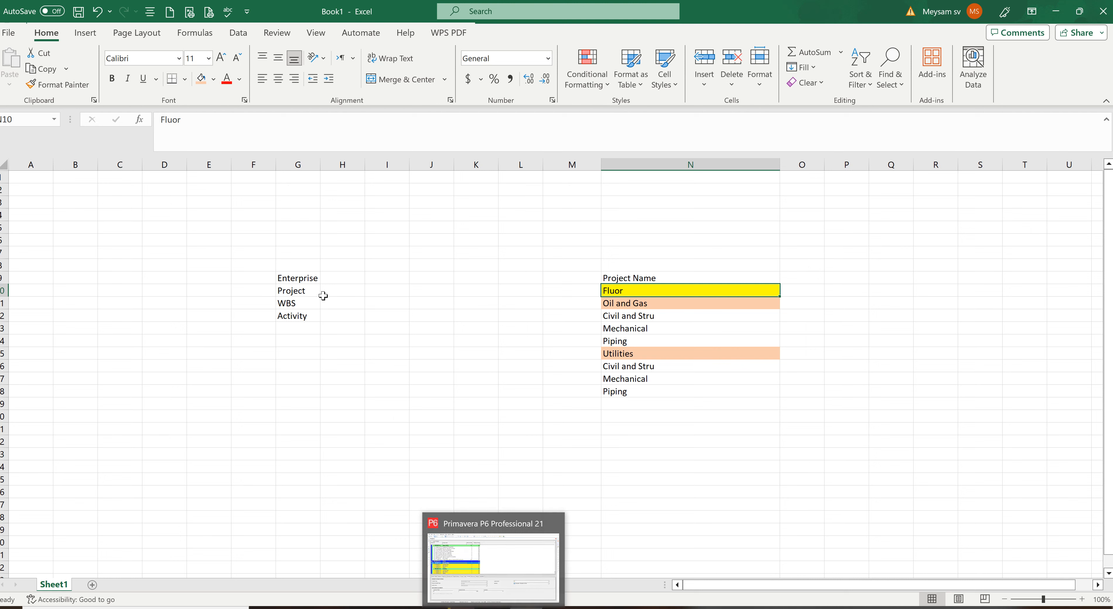
left_click(316, 290)
left_click(305, 277)
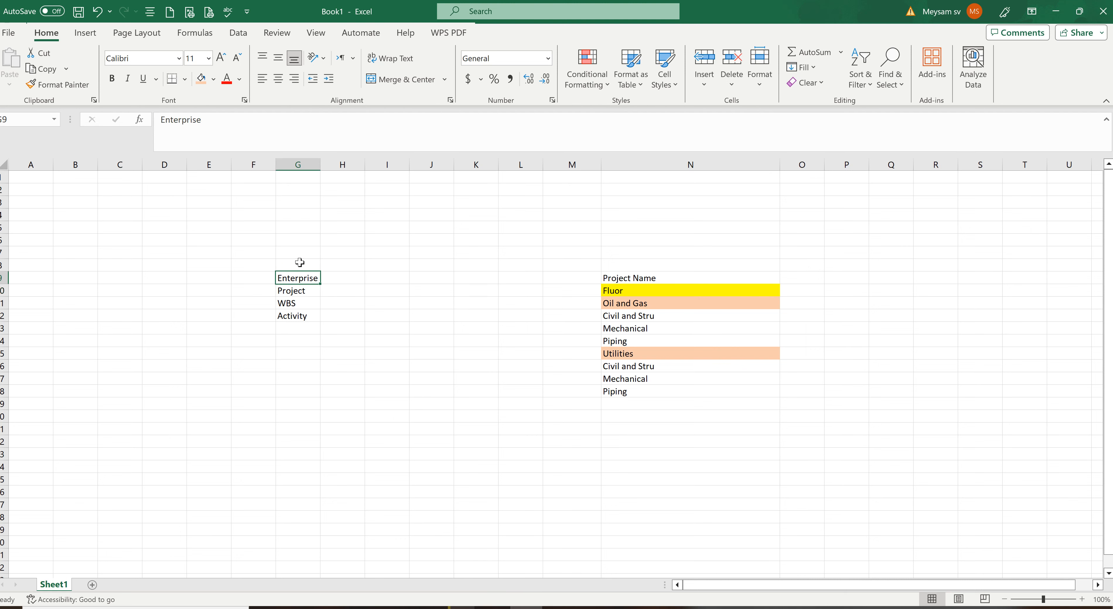
left_click(201, 79)
left_click(303, 294)
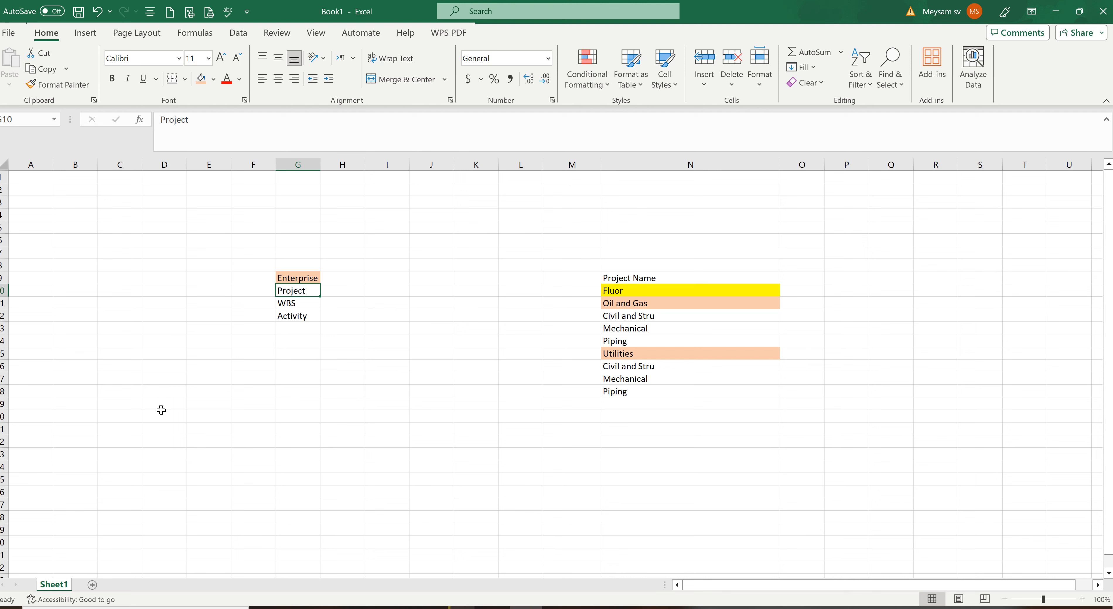
- Enter "Project" in cell D19 and "building house" in cell D20 directly below it
left_click(176, 403)
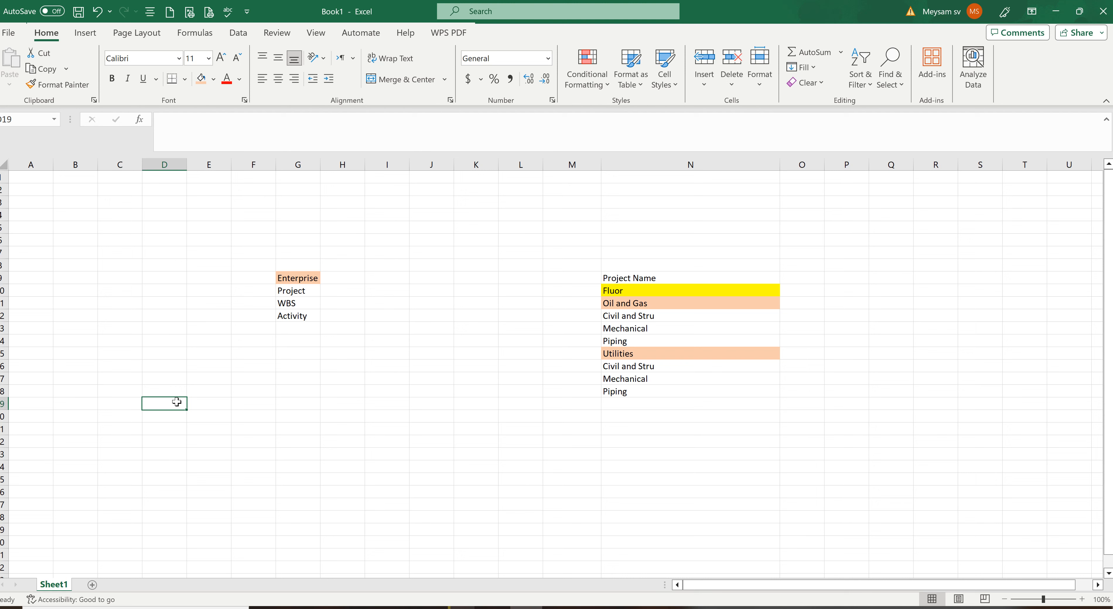
type("Pr")
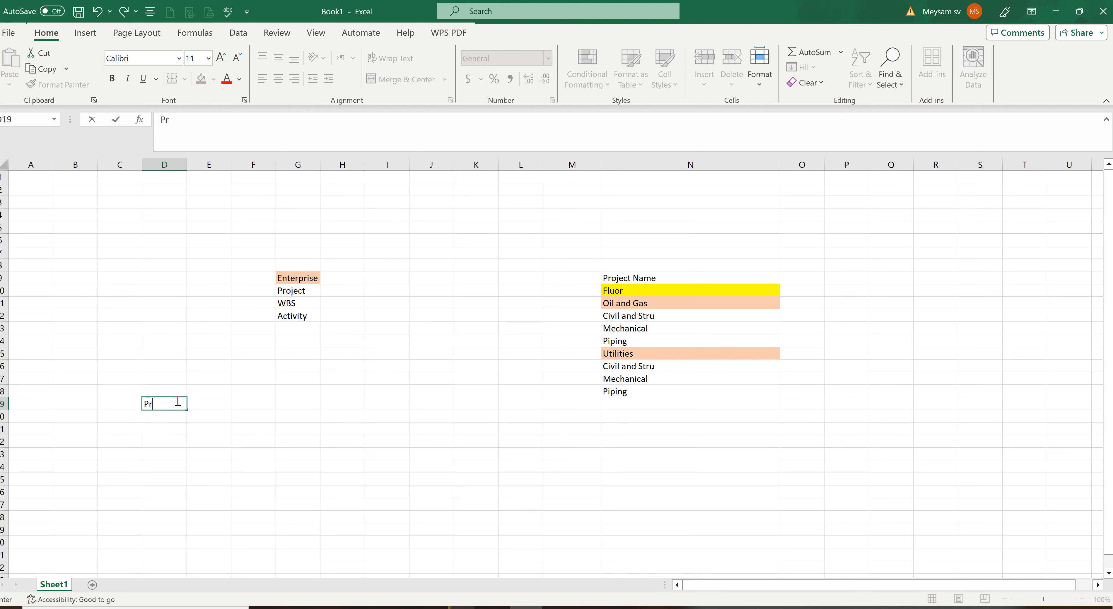
type("oject")
left_click(210, 404)
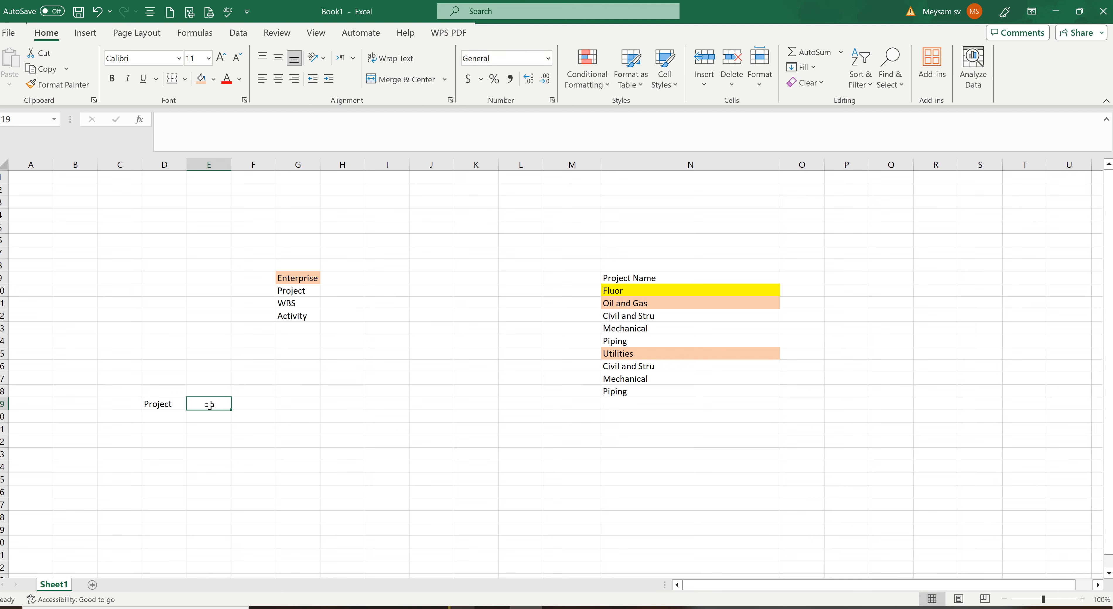
left_click(173, 418)
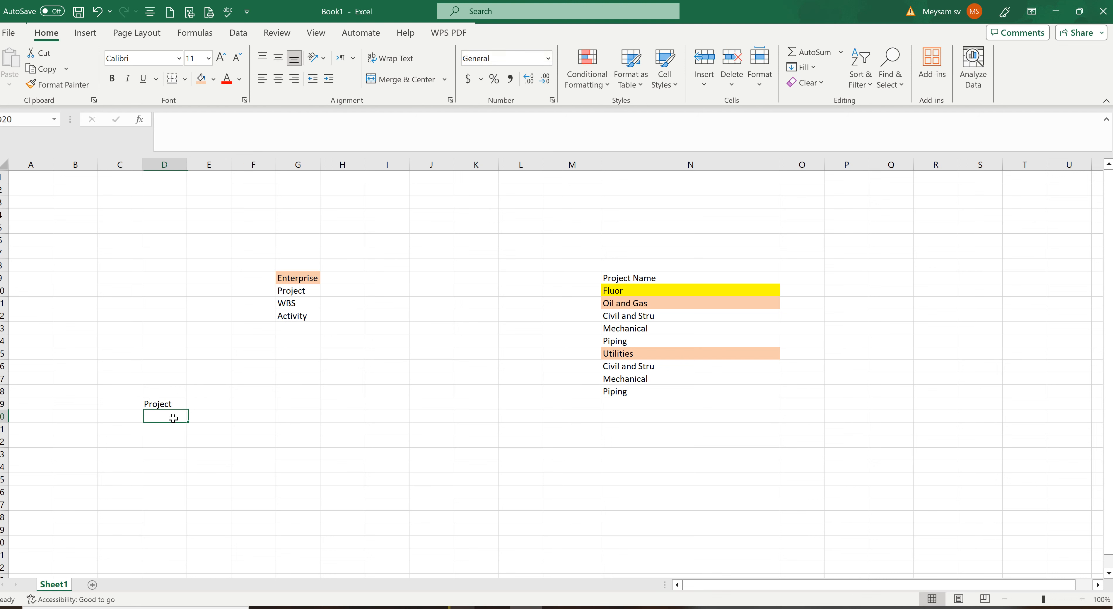
type("buil")
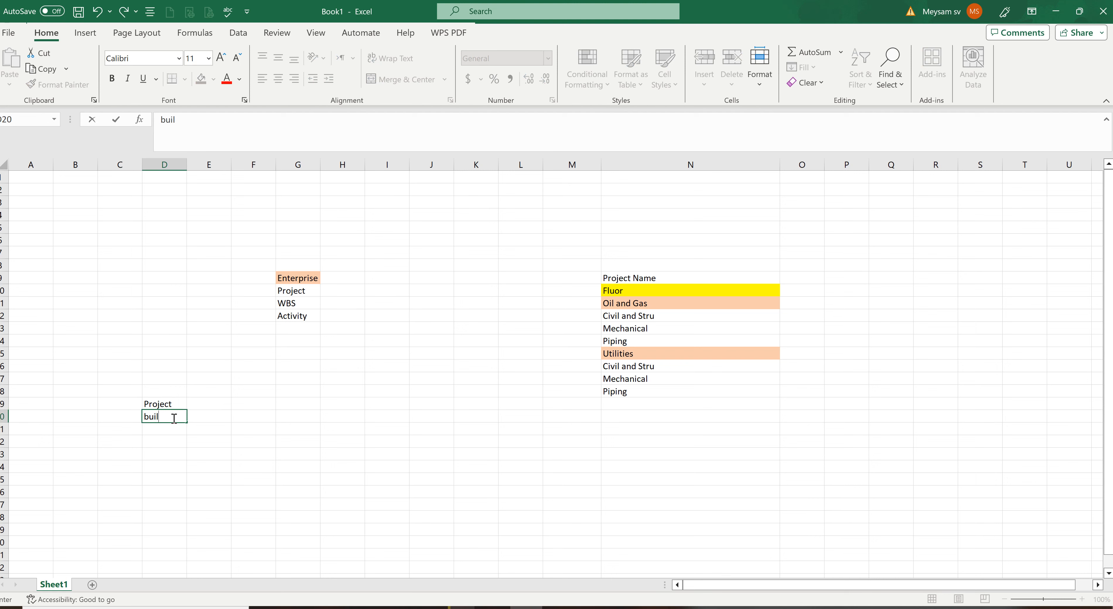
type("ding house")
left_click(168, 427)
left_click(172, 417)
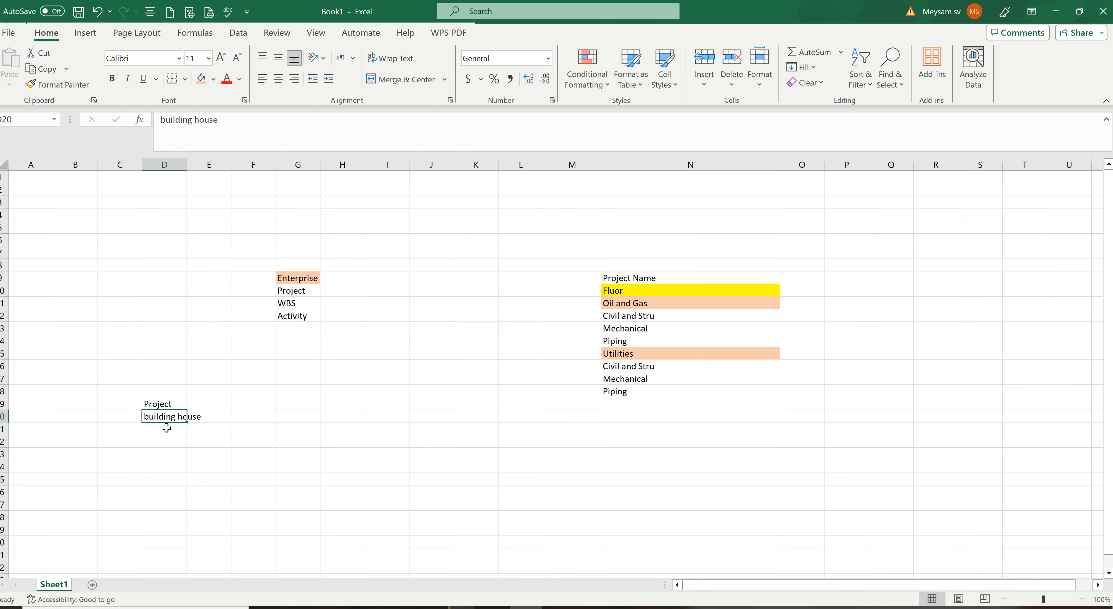
left_click(166, 427)
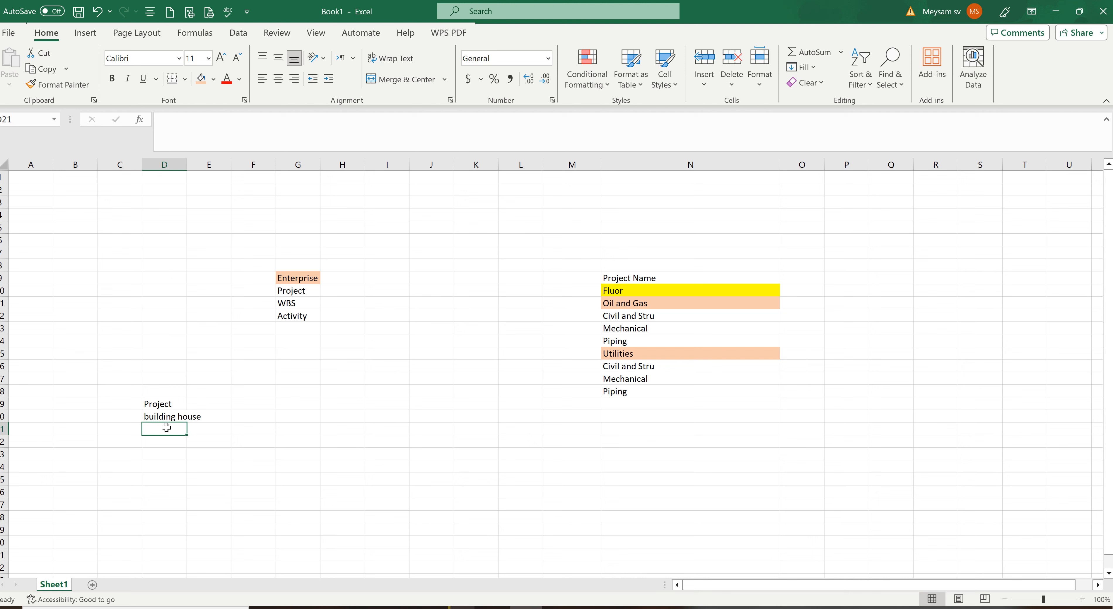
left_click(166, 415)
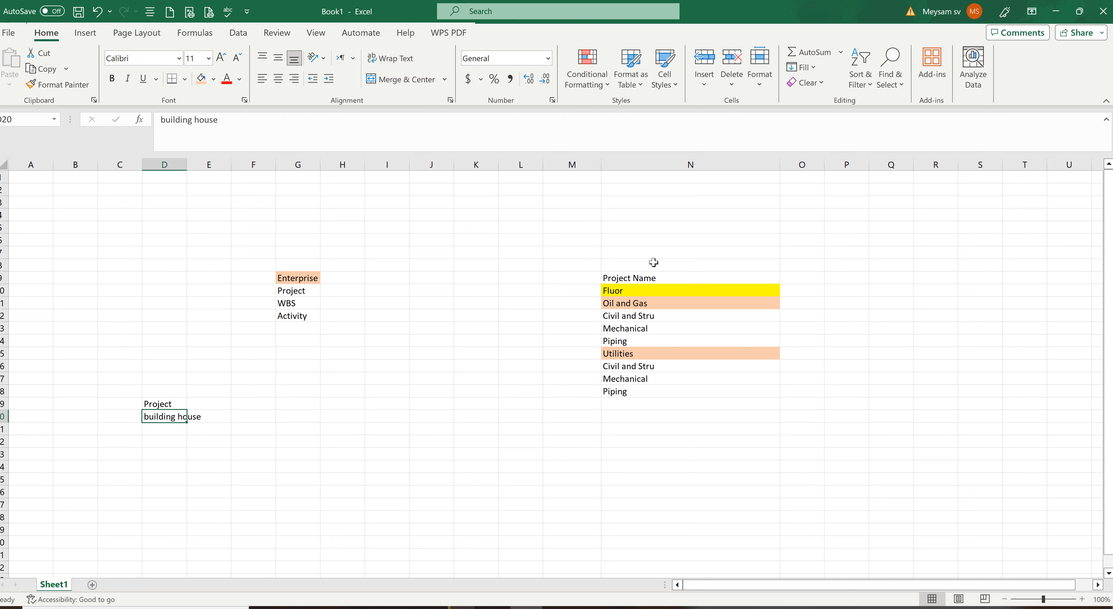
left_click(660, 317)
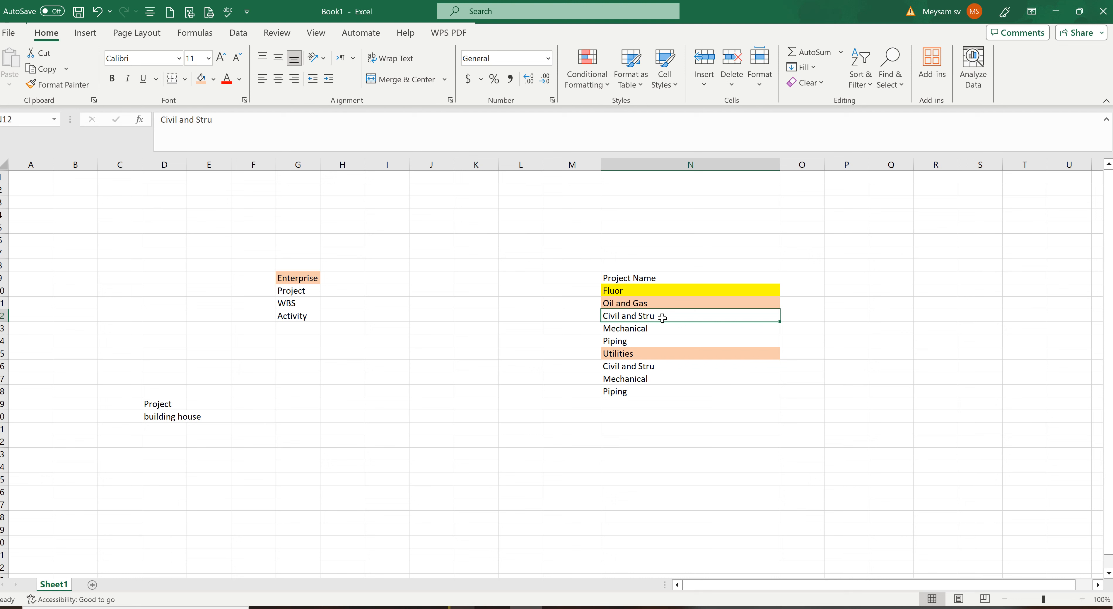
left_click(659, 330)
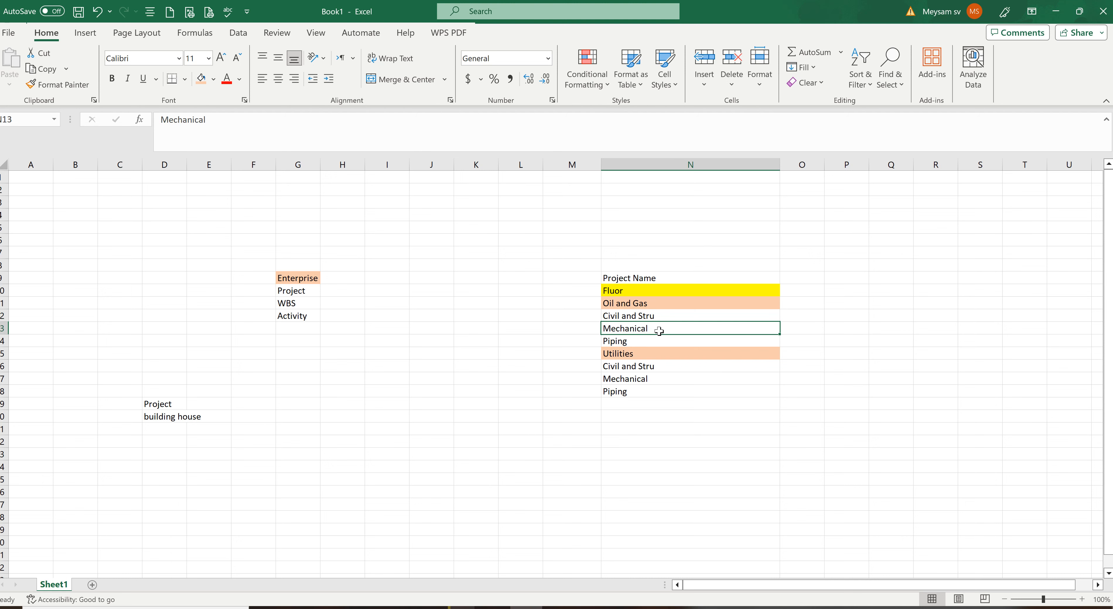
left_click(665, 339)
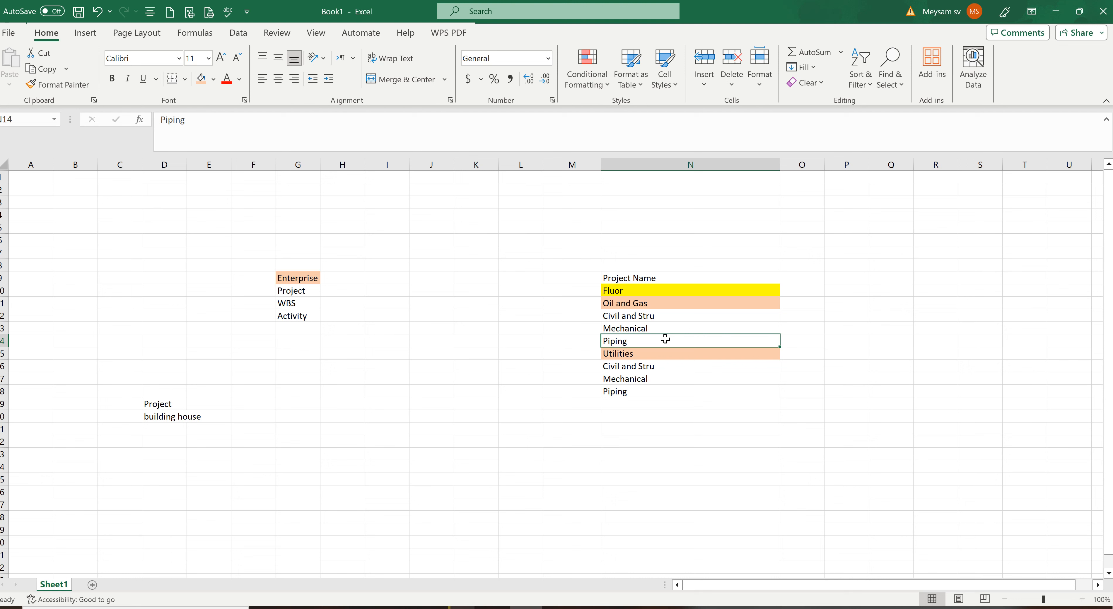
left_click(650, 319)
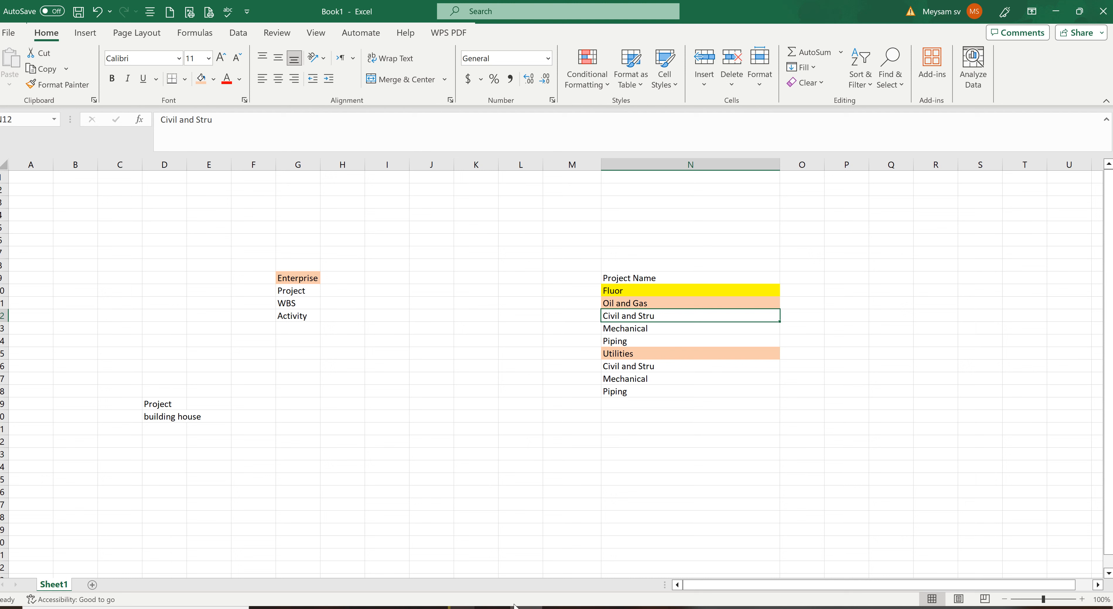
- Switch to Primavera P6 and start adding a new project under the Civil and Stru node of Oil and Gas
left_click(495, 608)
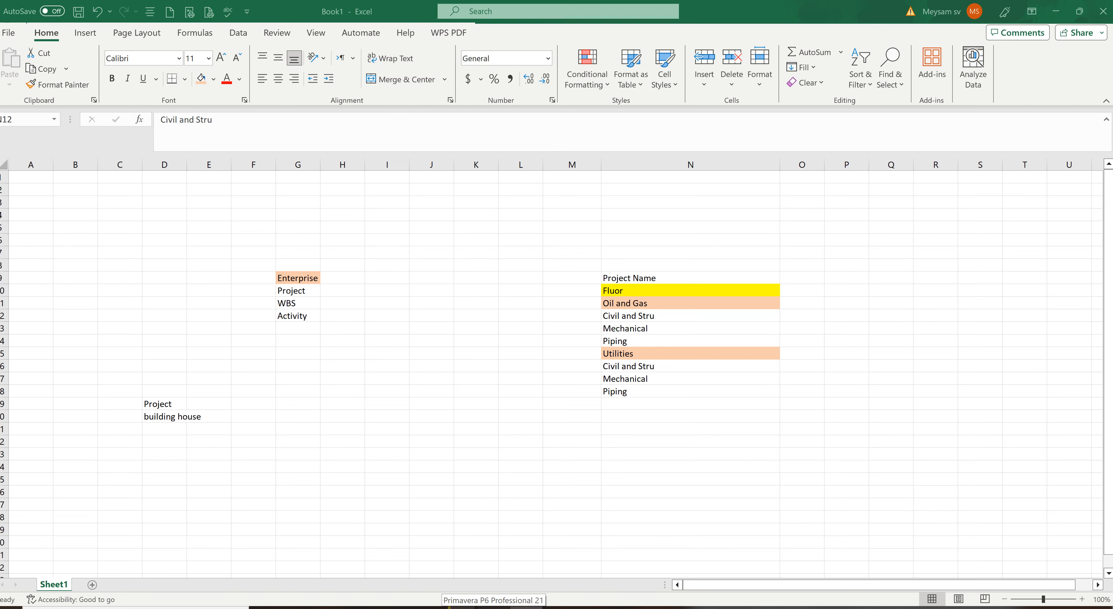
left_click(496, 607)
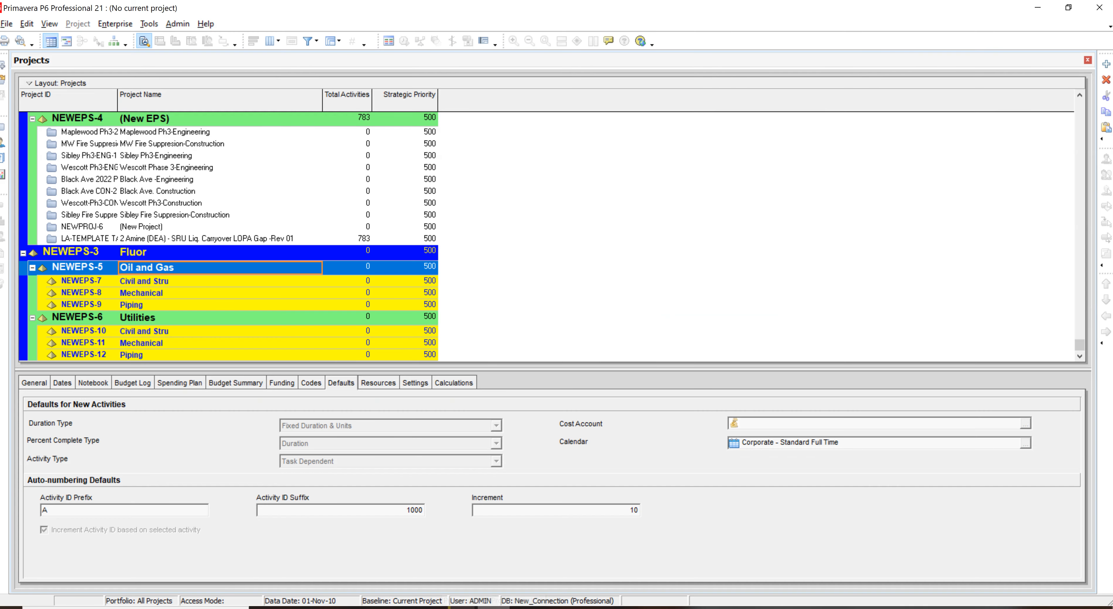
left_click(171, 286)
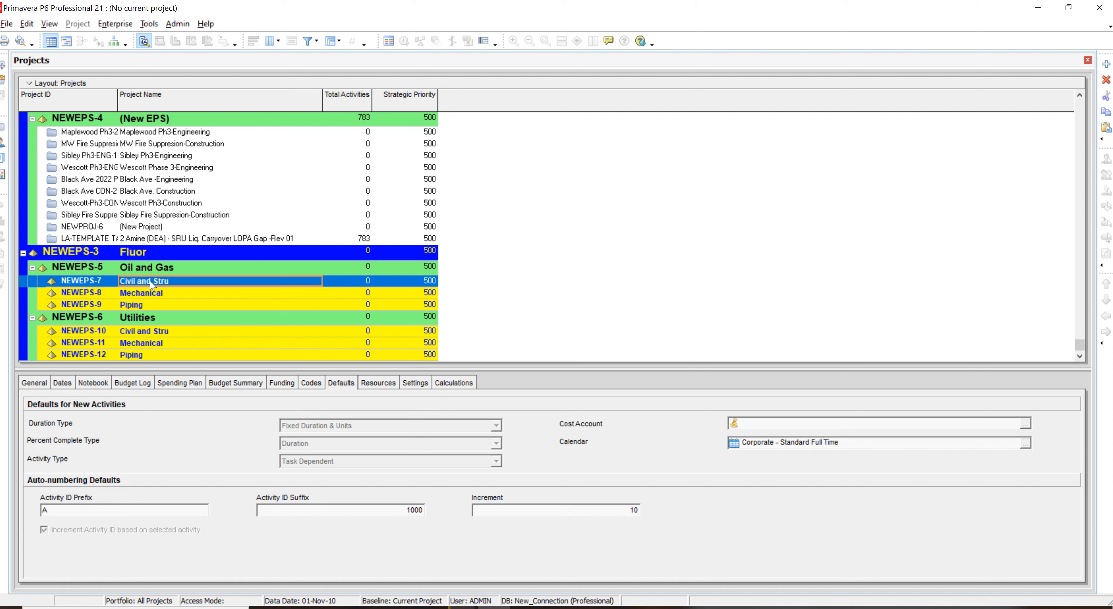
right_click(151, 285)
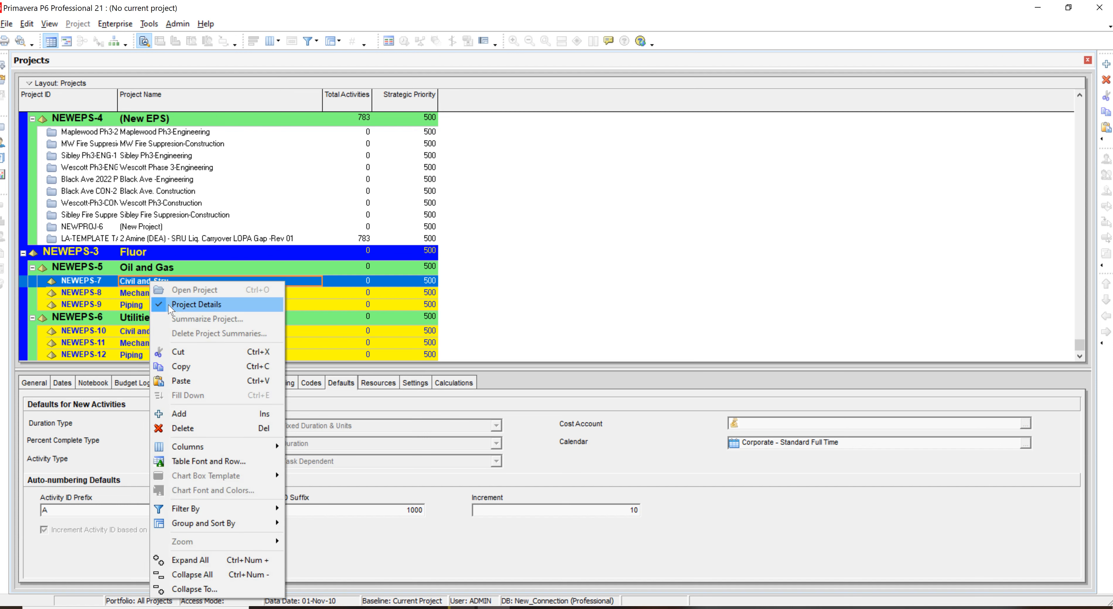
right_click(145, 281)
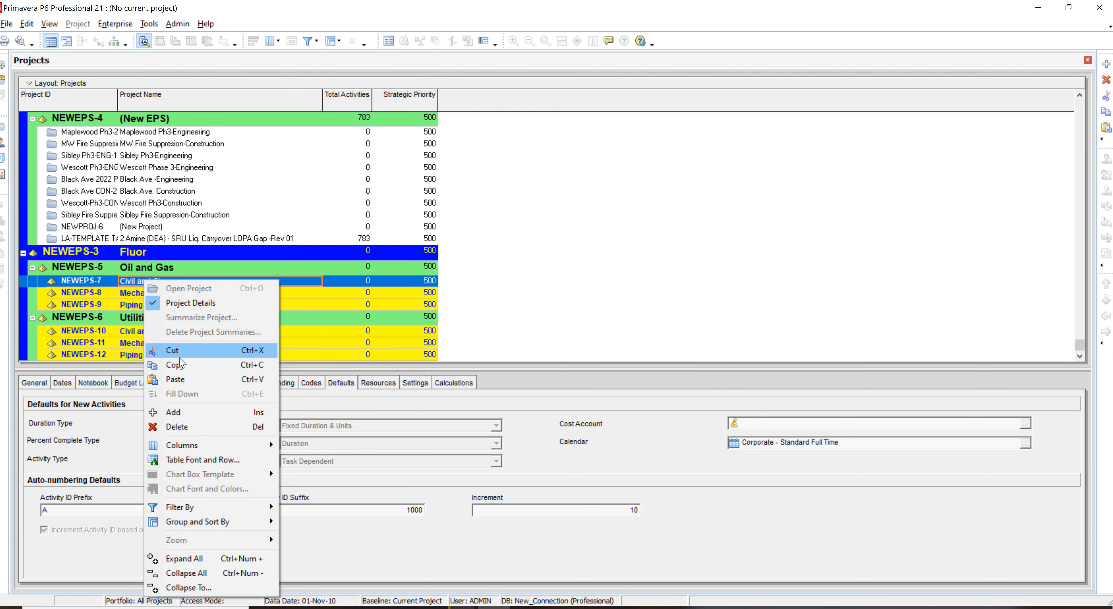
left_click(199, 412)
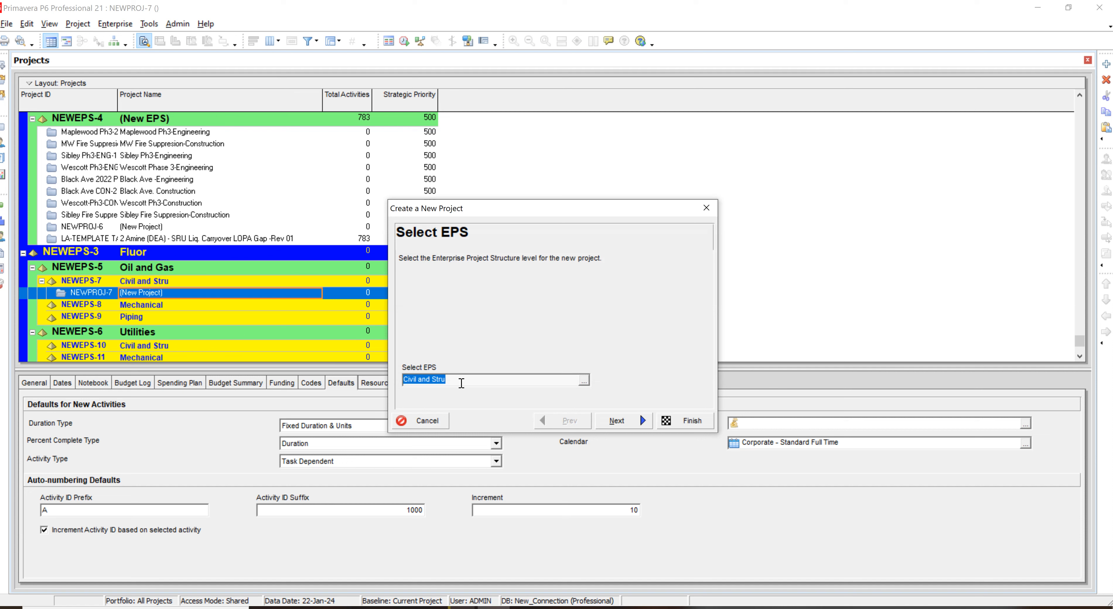
- Assign the new project to the Mechanical EPS node (NEWEPS-8) under Oil and Gas
left_click(461, 383)
left_click(582, 382)
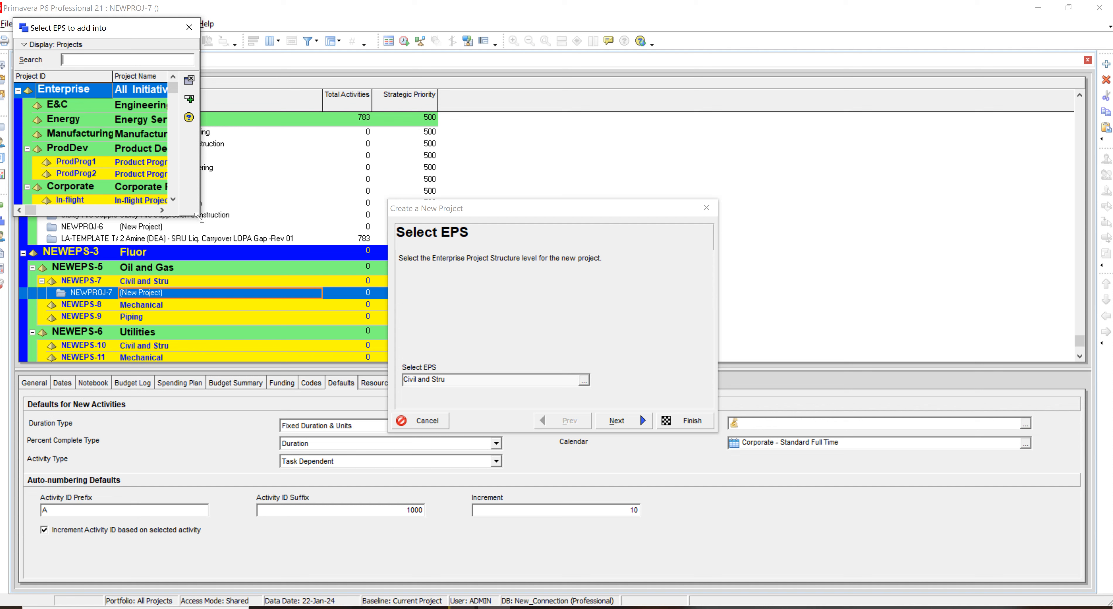
left_click_drag(202, 222, 300, 376)
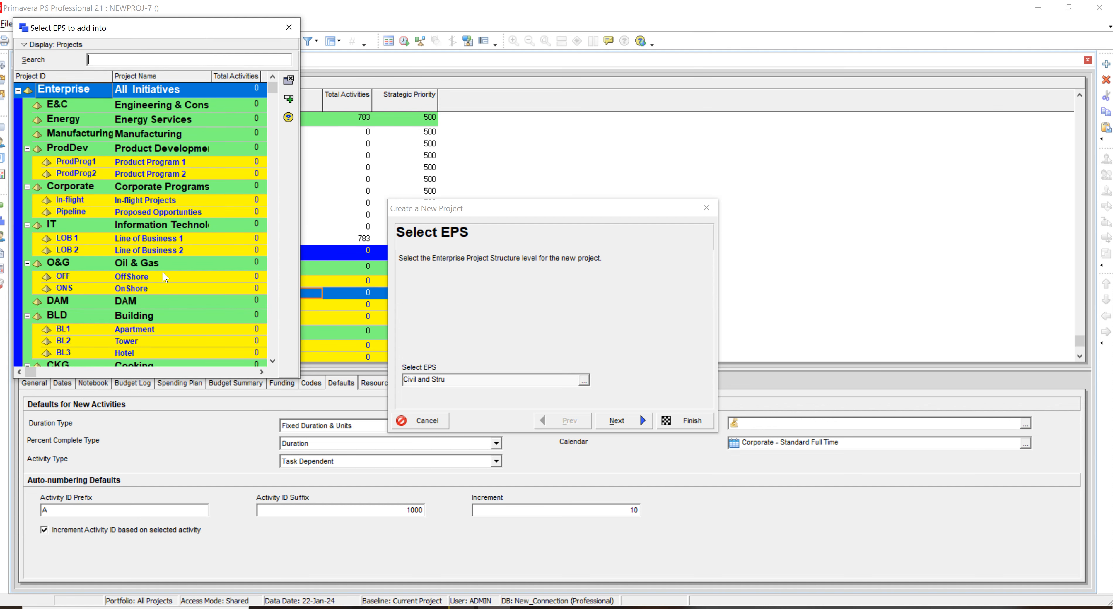
left_click_drag(272, 89, 269, 351)
left_click(164, 294)
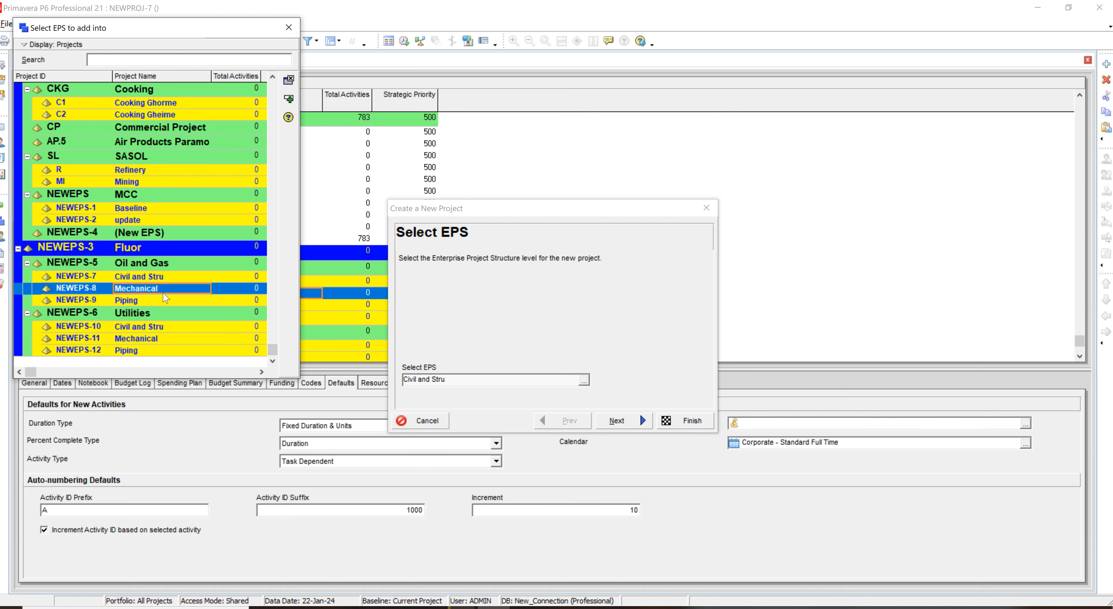
double_click(164, 293)
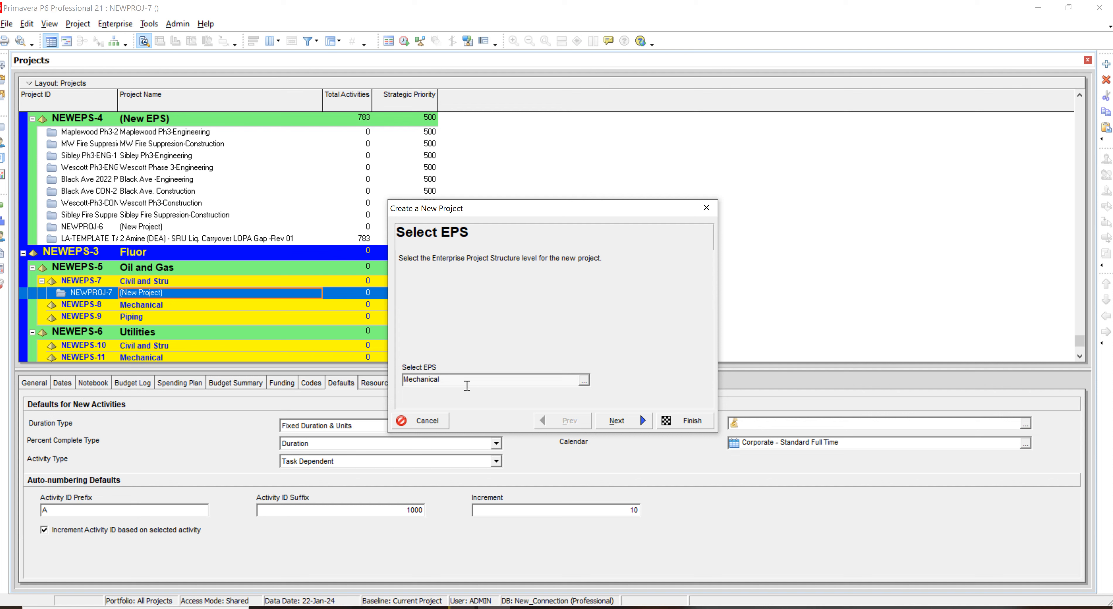
left_click(583, 381)
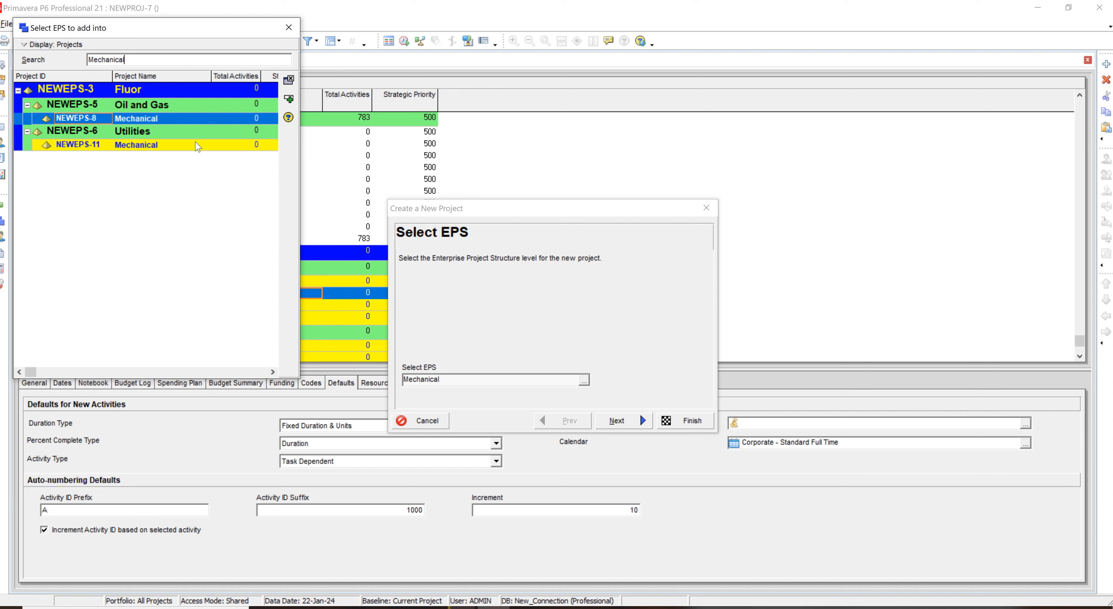
left_click(288, 28)
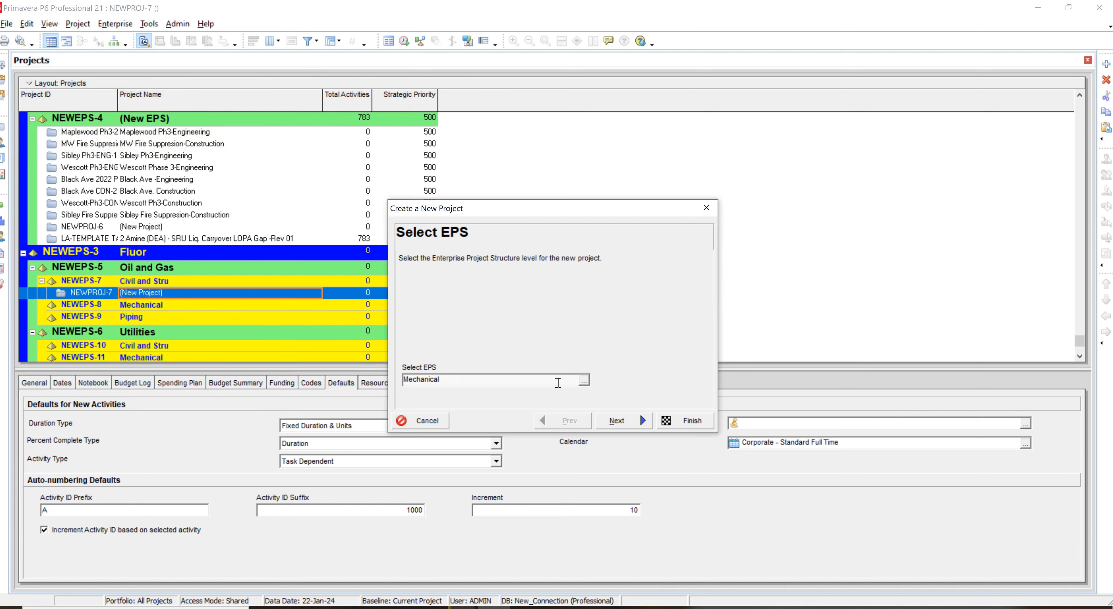
- Proceed to the project naming stage, name the new project "Tank replacement" and continue
left_click(615, 424)
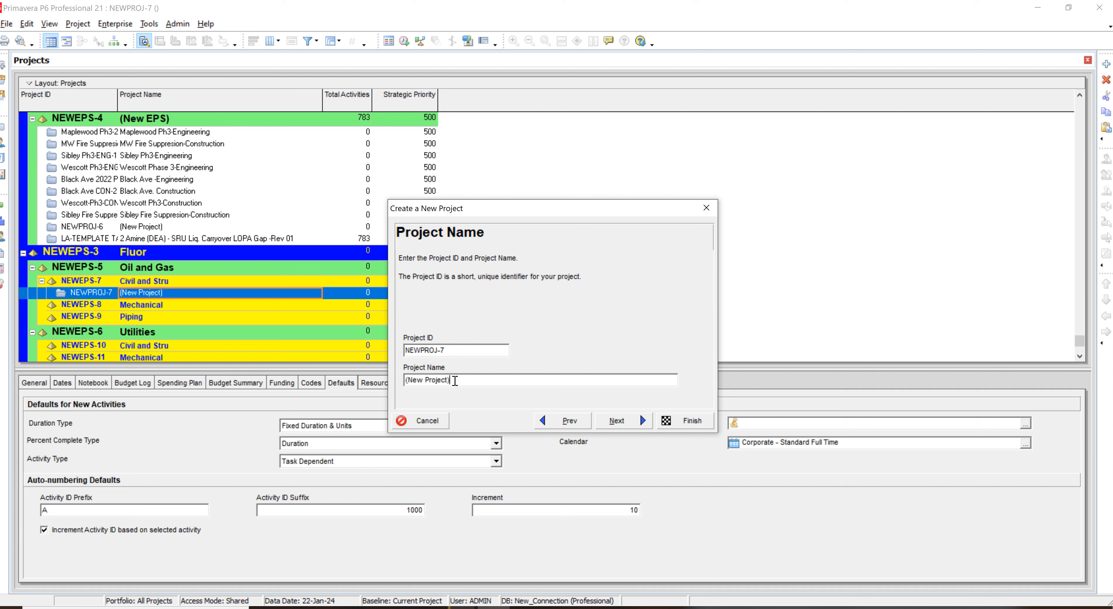
left_click_drag(455, 381, 392, 382)
type("Tav")
type("nk re")
type("placeme")
type("nt")
left_click(619, 424)
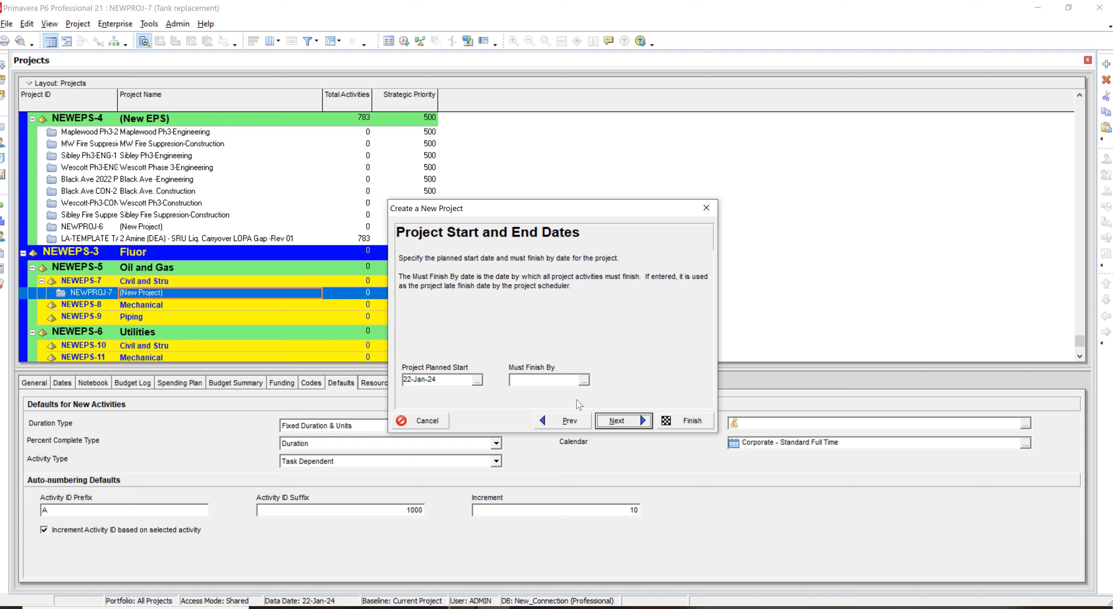
- Accept the project dates, review the available responsible managers, and continue with Enterprise as the responsible manager
left_click(613, 427)
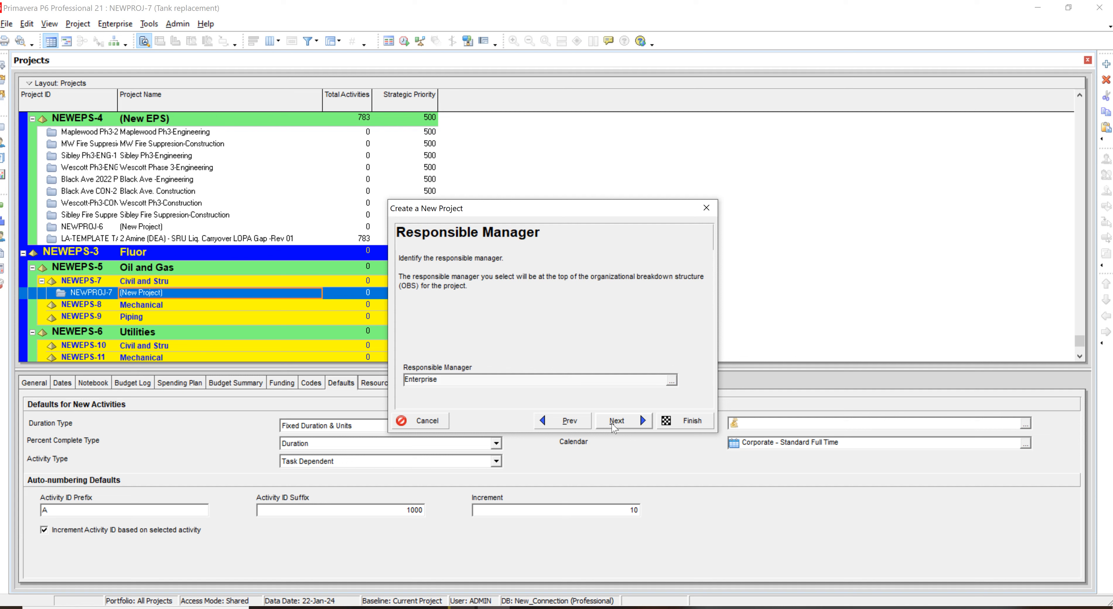
left_click(671, 380)
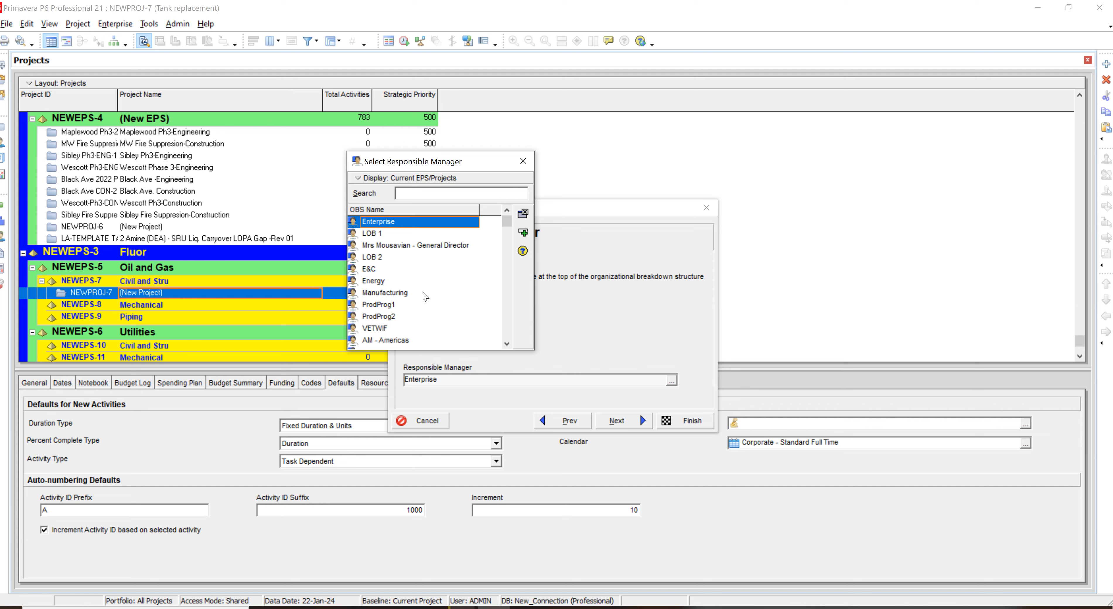
right_click(424, 295)
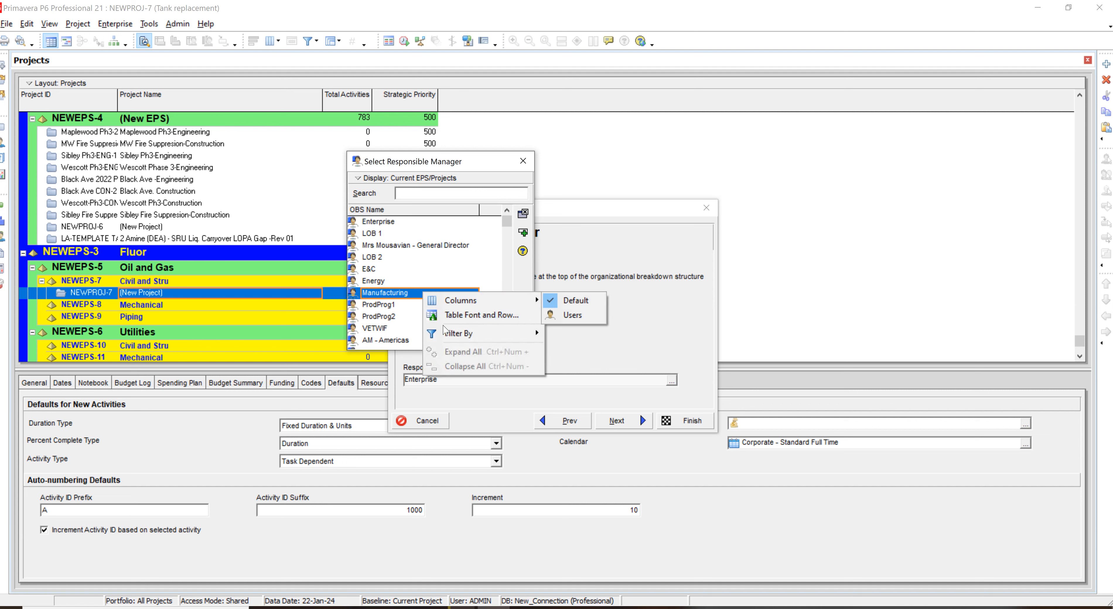
mouse_move(451, 338)
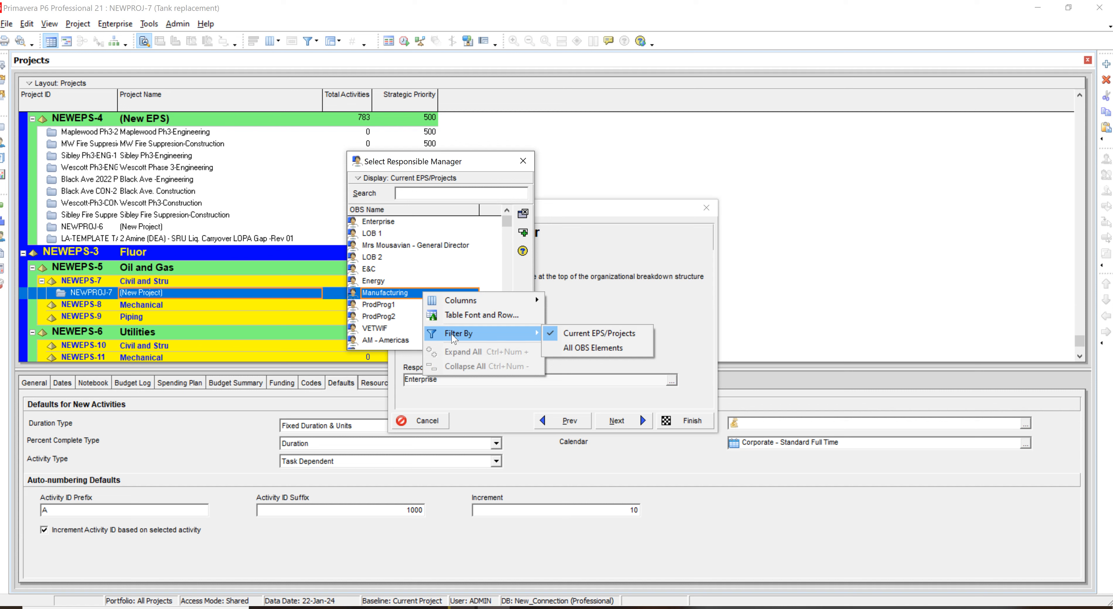
mouse_move(456, 298)
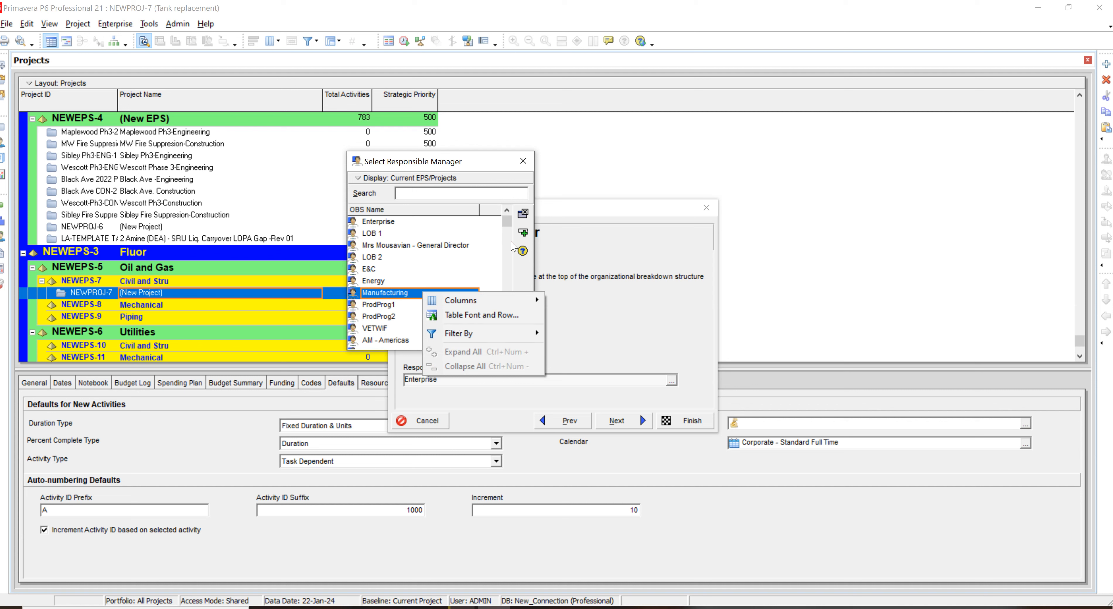
left_click(523, 161)
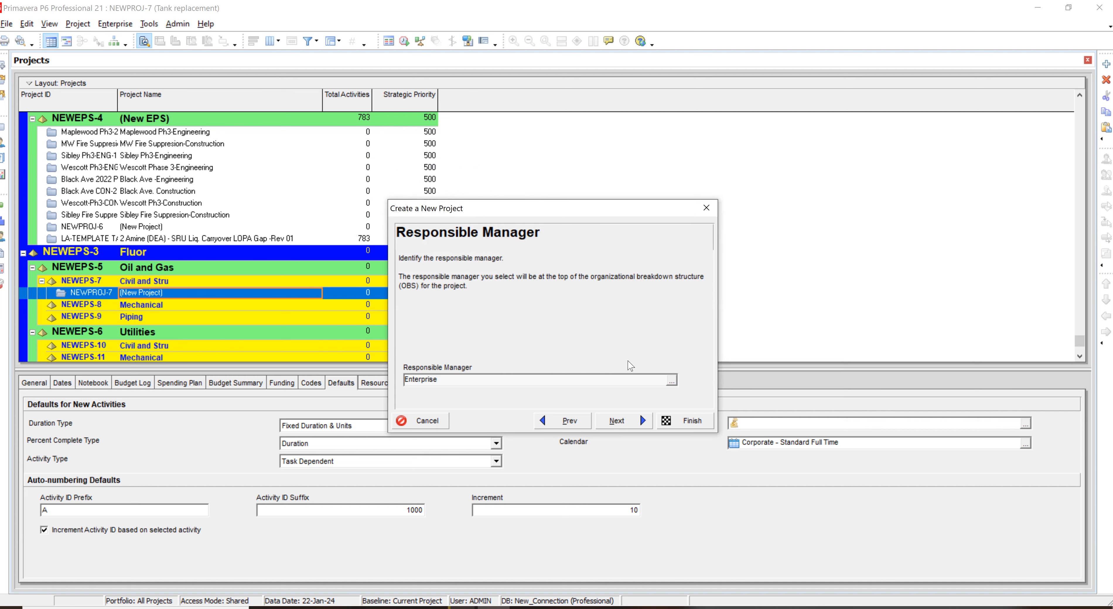
left_click(671, 379)
left_click(639, 425)
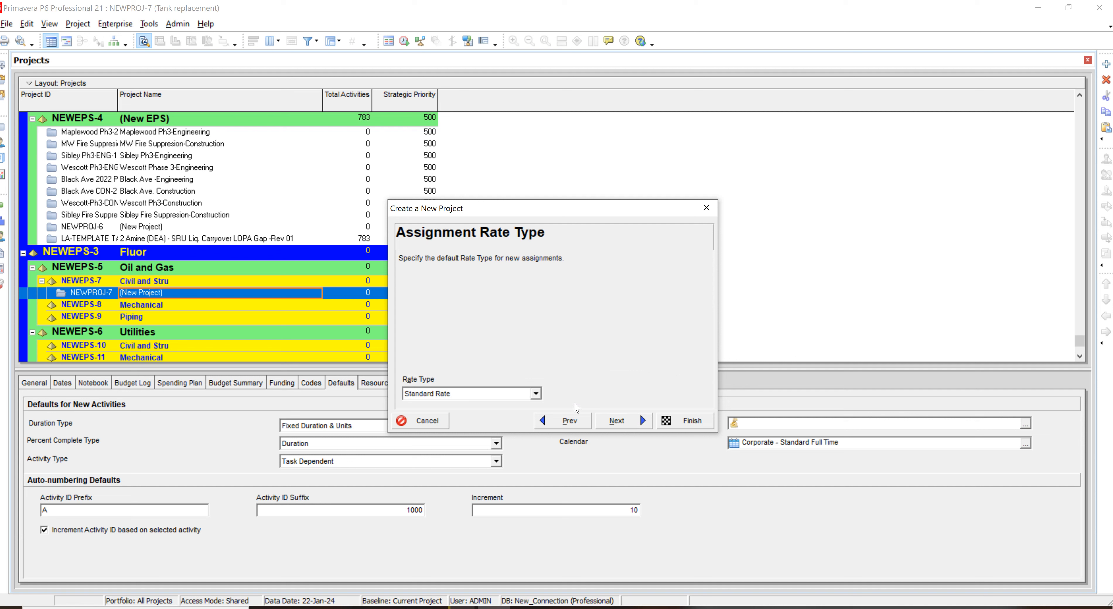
- Choose Standard Rate as the default assignment rate type and finish creating the project
left_click(536, 394)
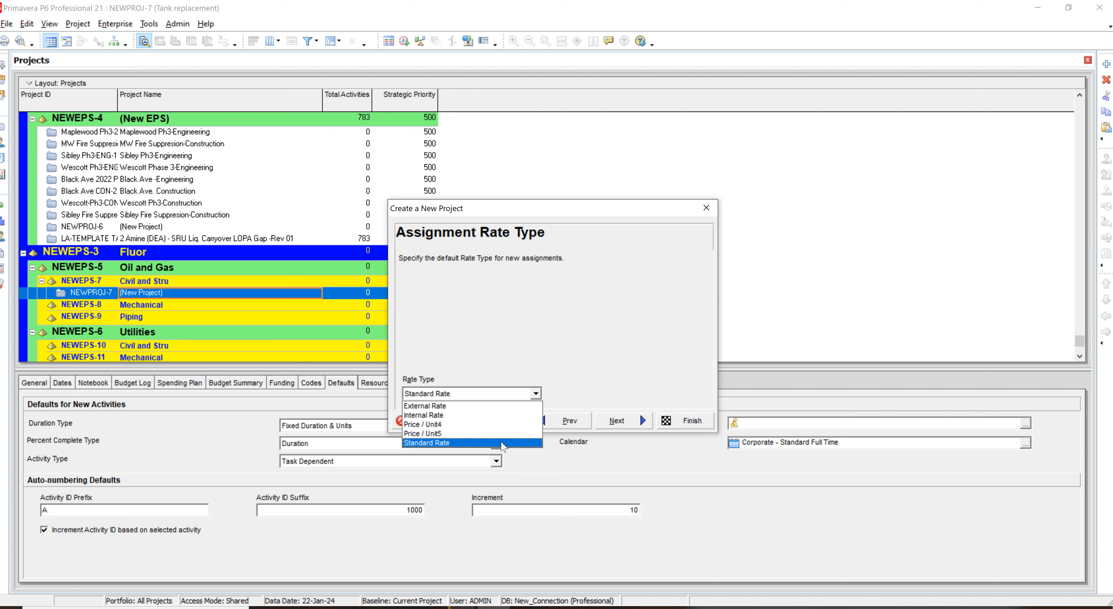
left_click(503, 442)
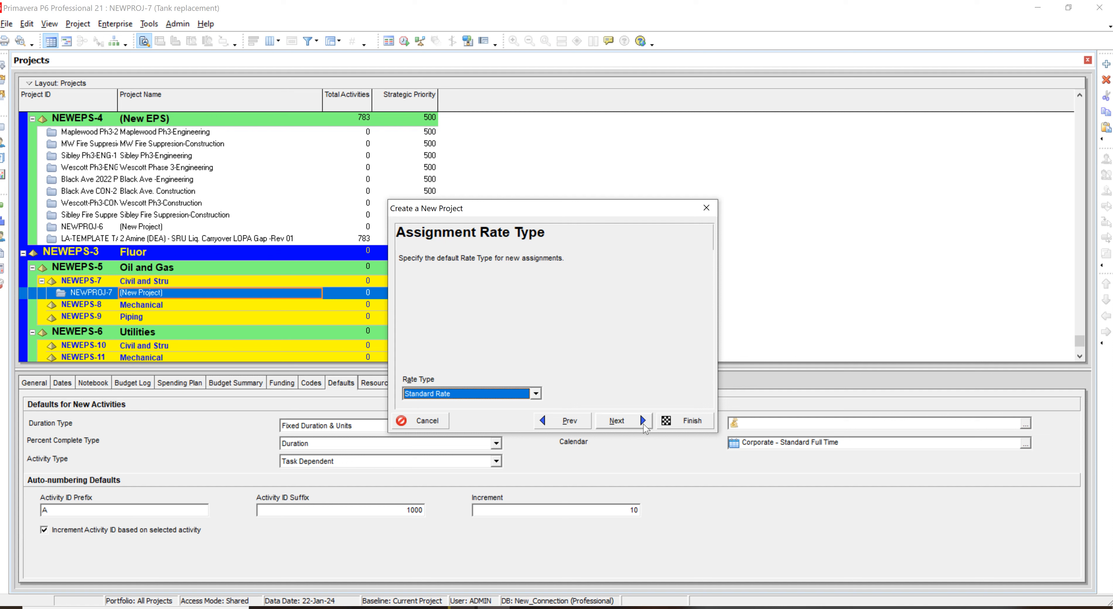
left_click(642, 422)
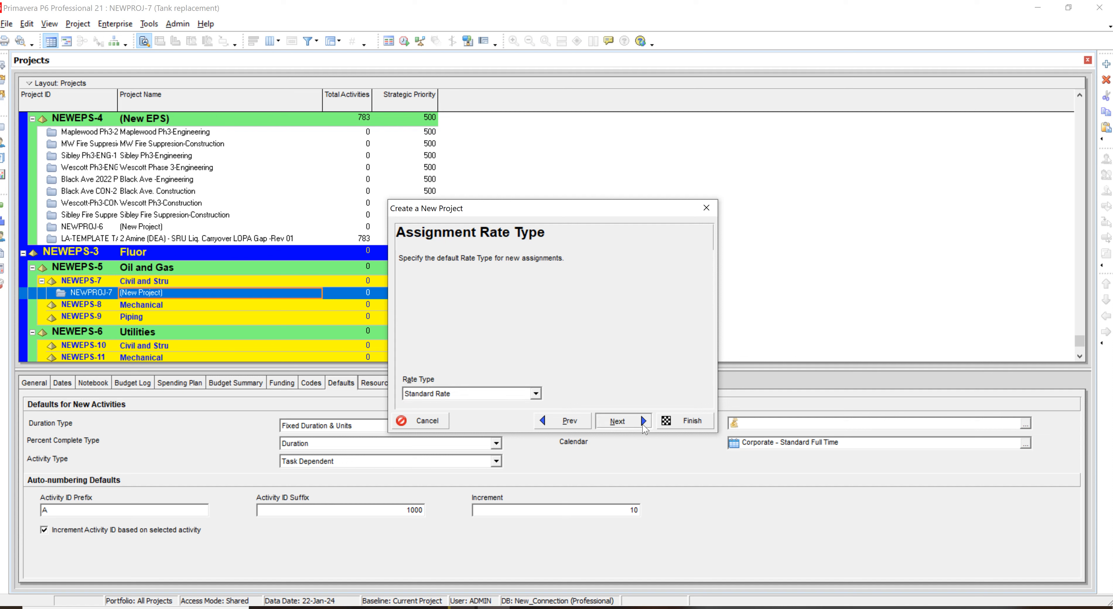
left_click(686, 420)
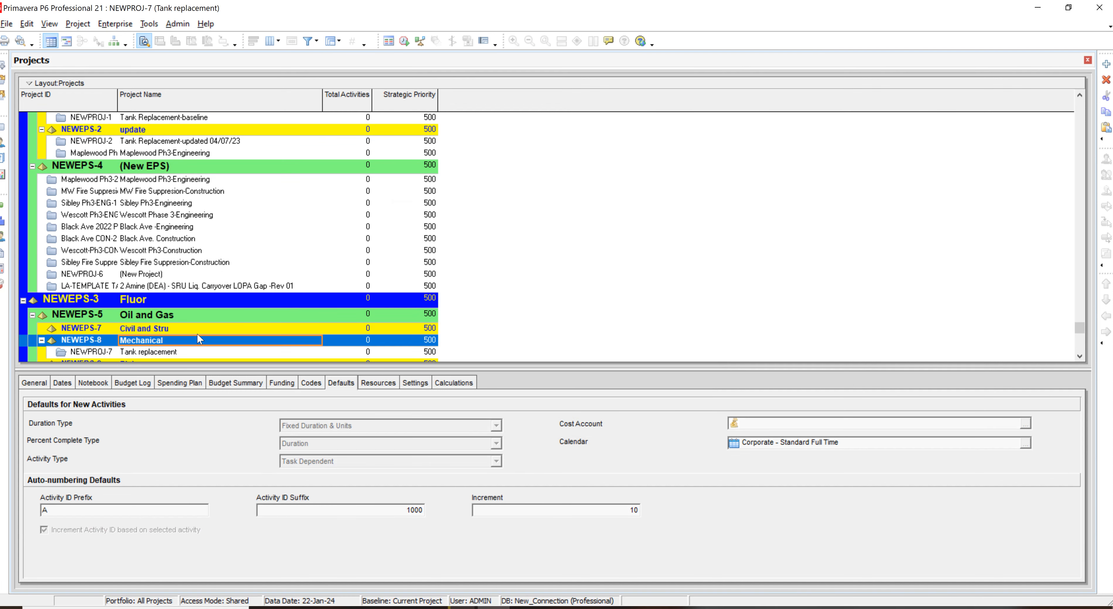
- Select the Tank replacement project under Mechanical and make the project details area slightly taller
scroll(196, 333, "down", 2)
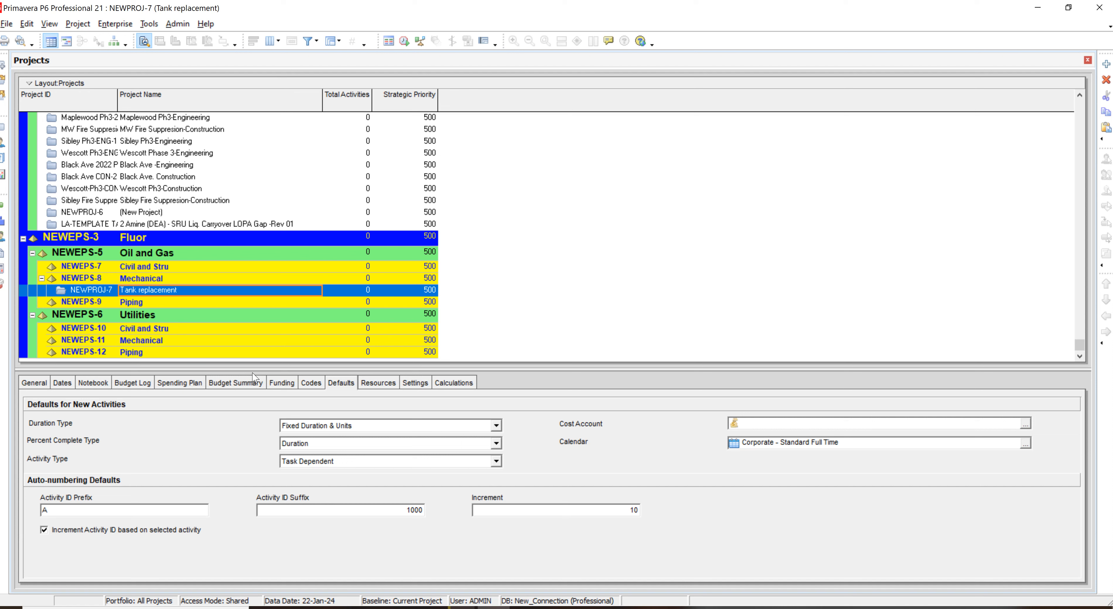
left_click_drag(253, 375, 257, 341)
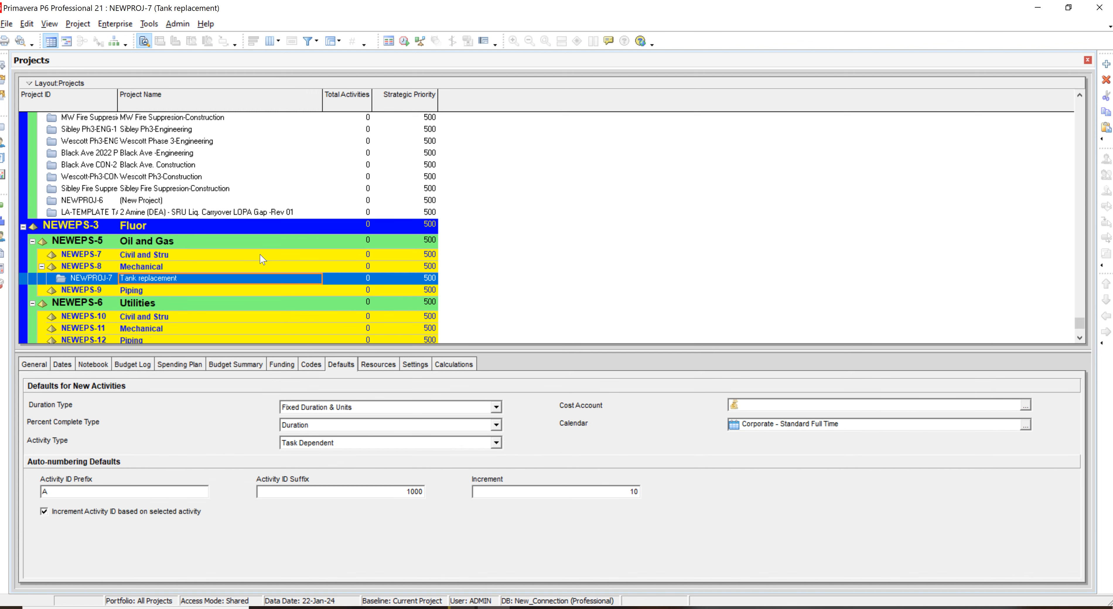
scroll(262, 259, "down", 1)
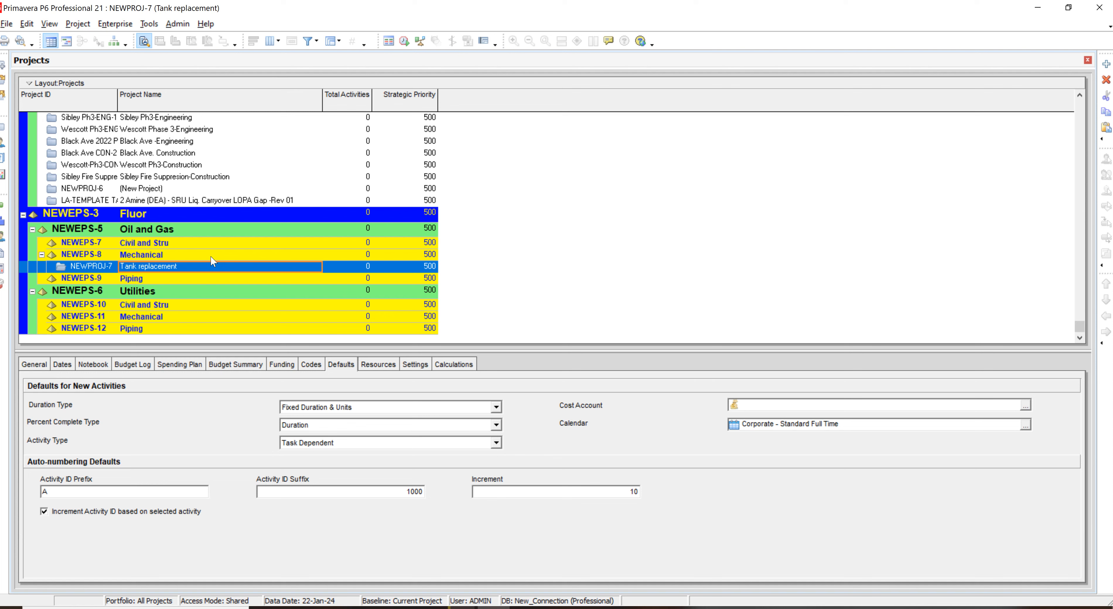
- Collapse the (New EPS), MCC, SASOL, Air Products and Commercial Project nodes in the EPS tree
scroll(203, 238, "up", 2)
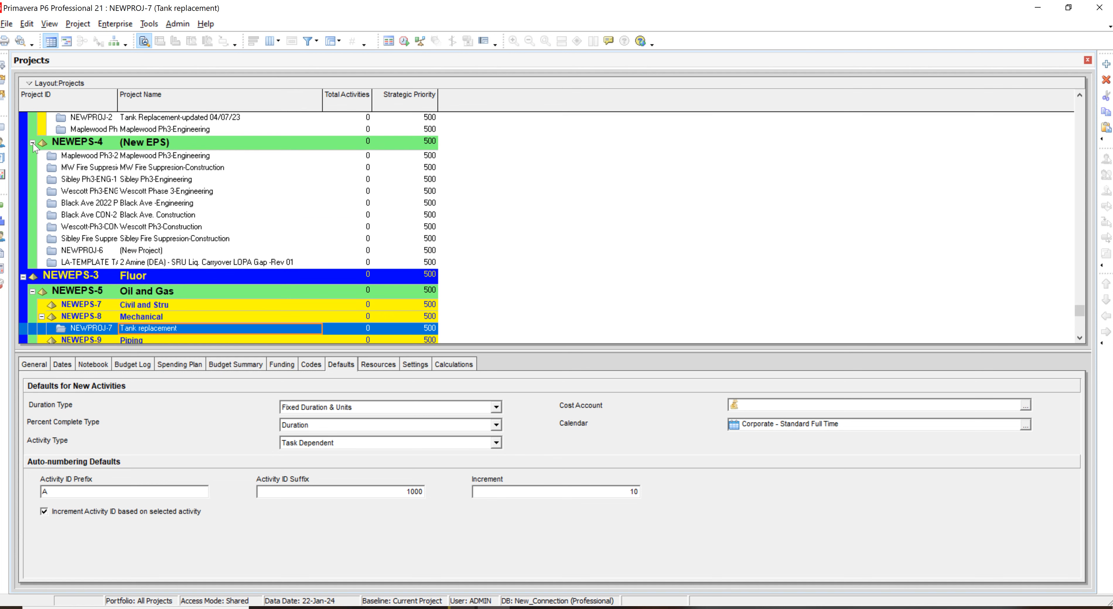
left_click(32, 143)
left_click(33, 144)
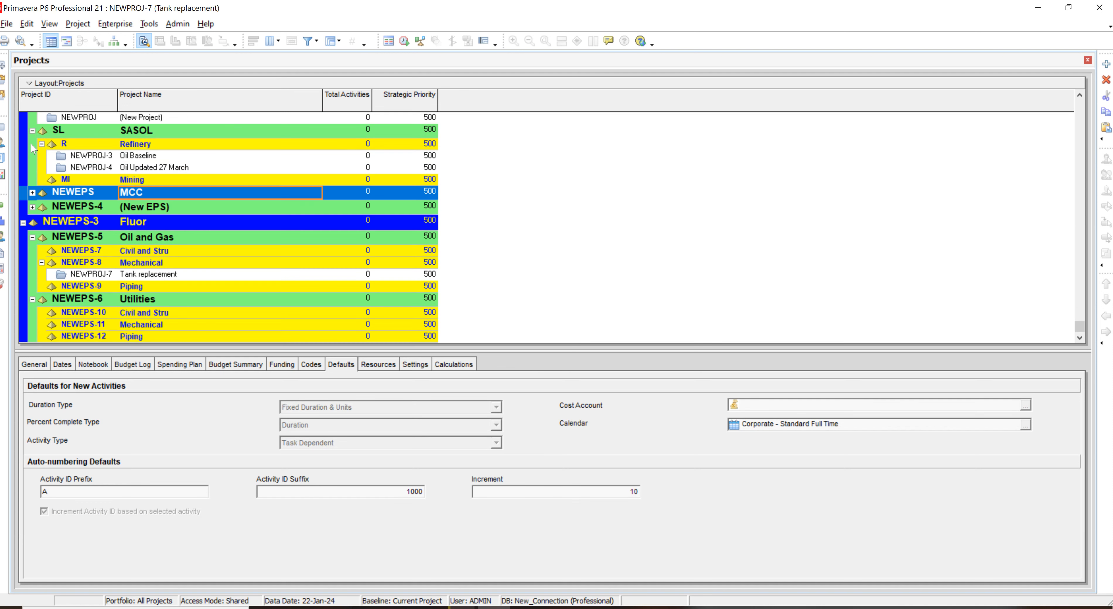
scroll(33, 149, "up", 2)
left_click(32, 183)
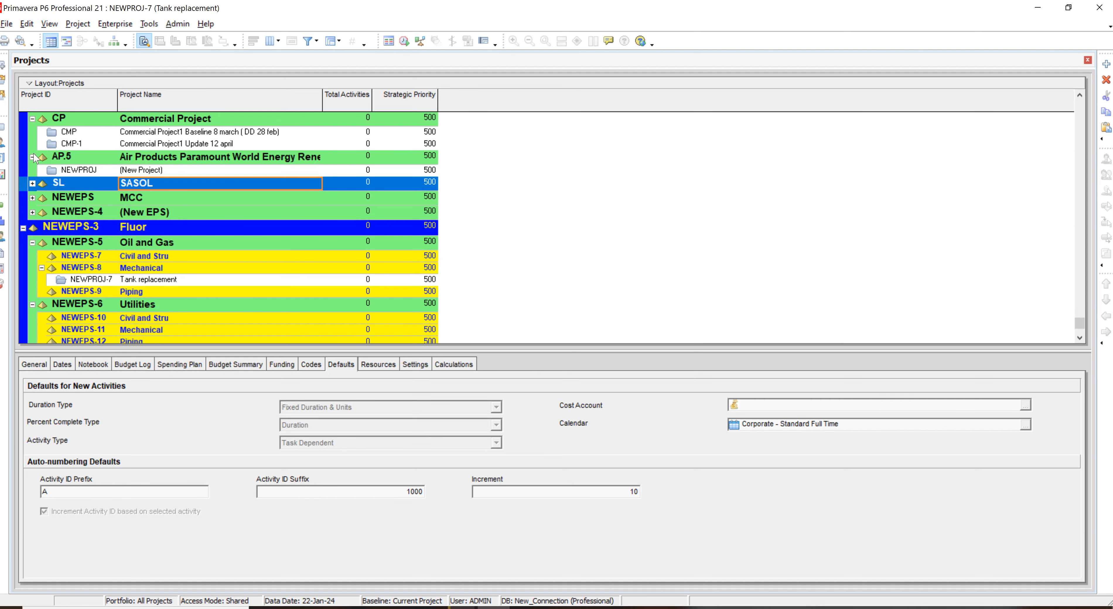
left_click(32, 157)
left_click(33, 118)
scroll(39, 130, "up", 2)
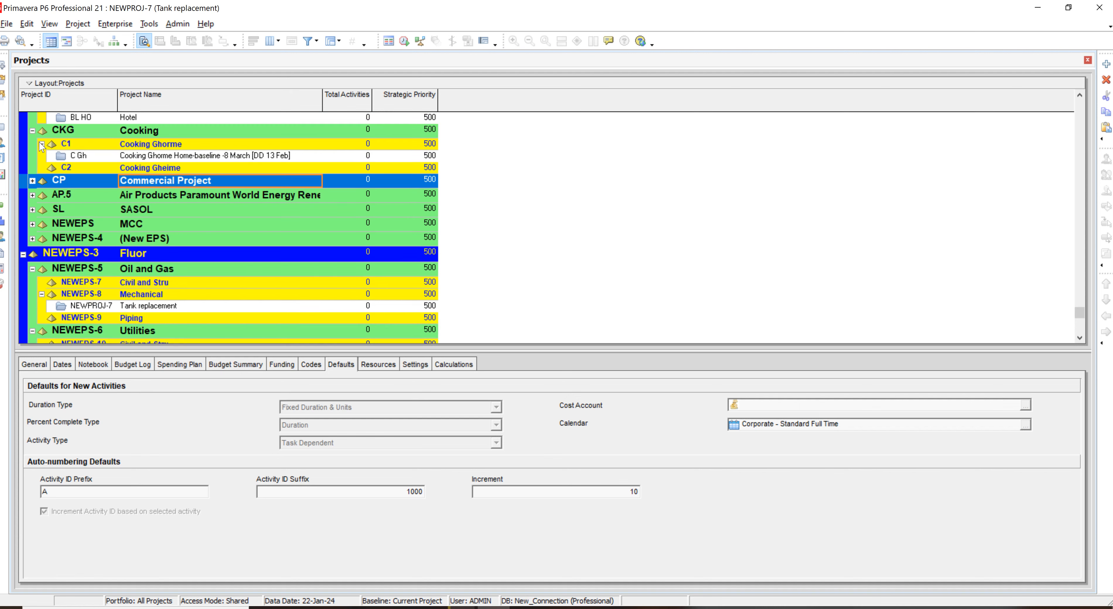
- Collapse the Cooking, Building, Oil & Gas (O&G) and Information Technology nodes in the EPS tree
scroll(39, 142, "up", 1)
left_click(33, 143)
scroll(32, 149, "up", 6)
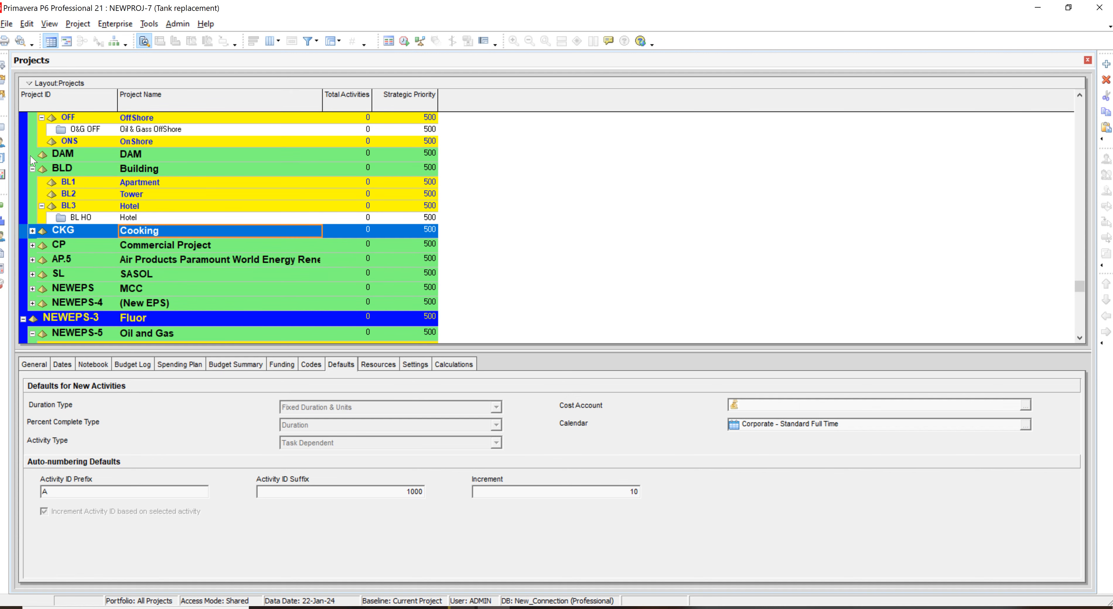
left_click(32, 169)
scroll(33, 171, "up", 5)
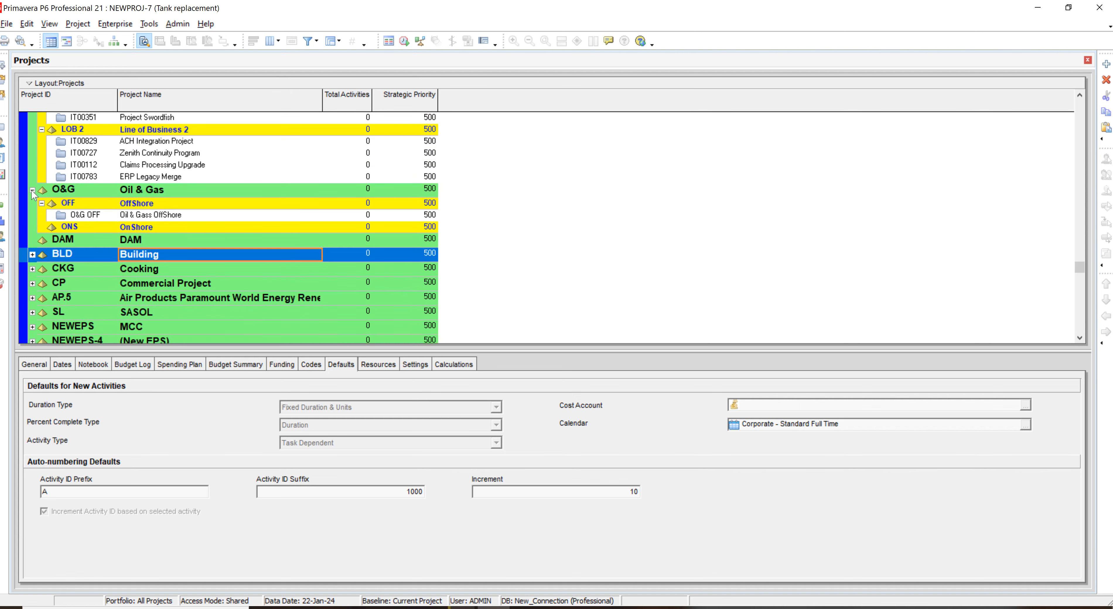
left_click(32, 190)
scroll(33, 186, "up", 5)
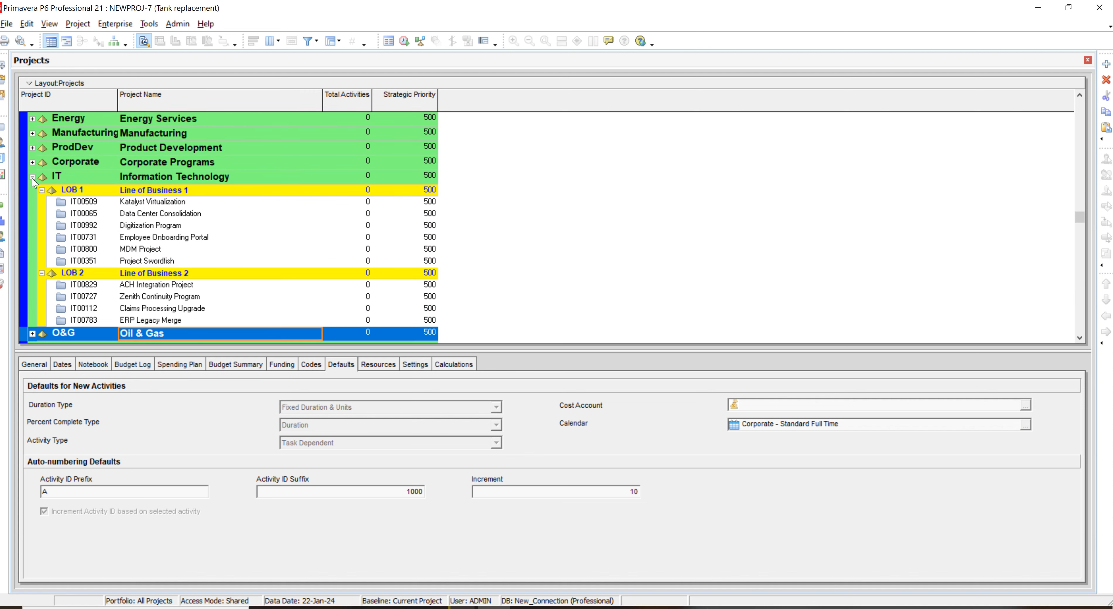
left_click(33, 178)
- Show the general details of the Tank replacement project and change its project ID to FLOUR-P1
scroll(183, 292, "down", 5)
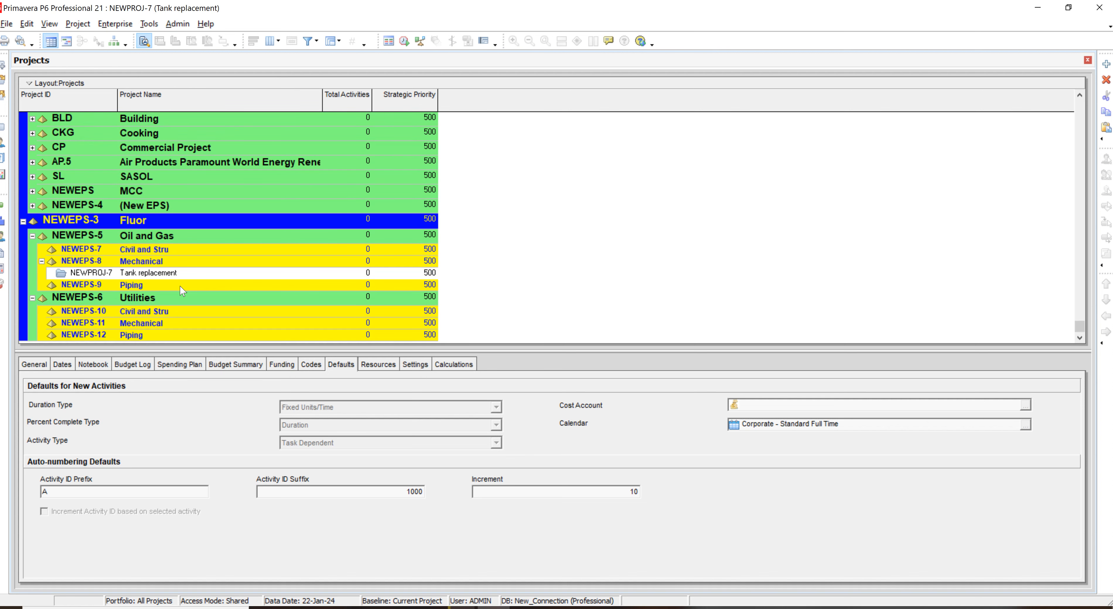
left_click(184, 275)
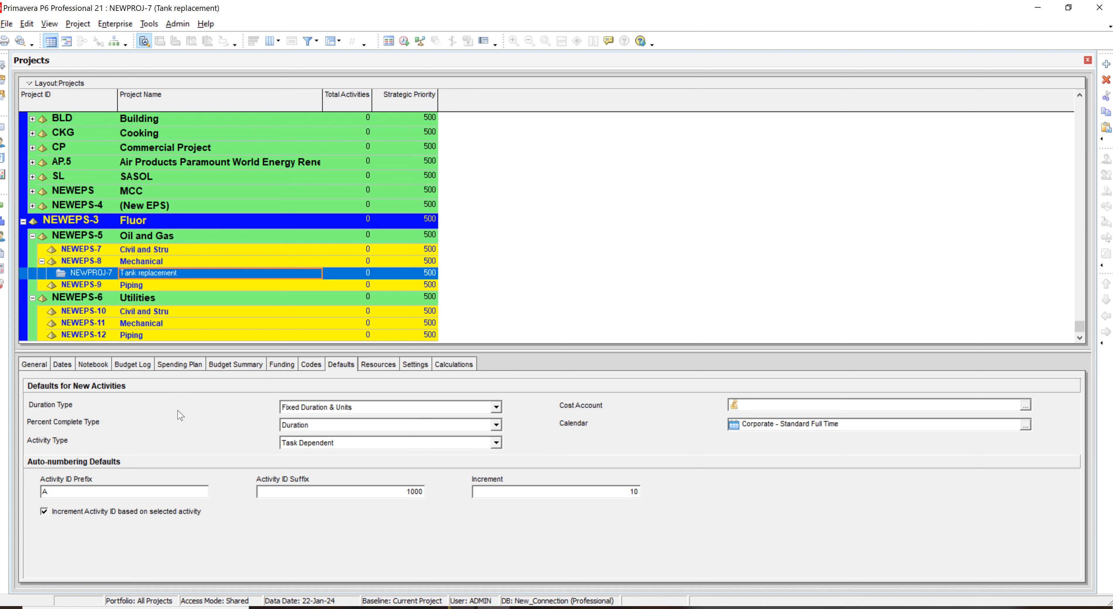
left_click(35, 364)
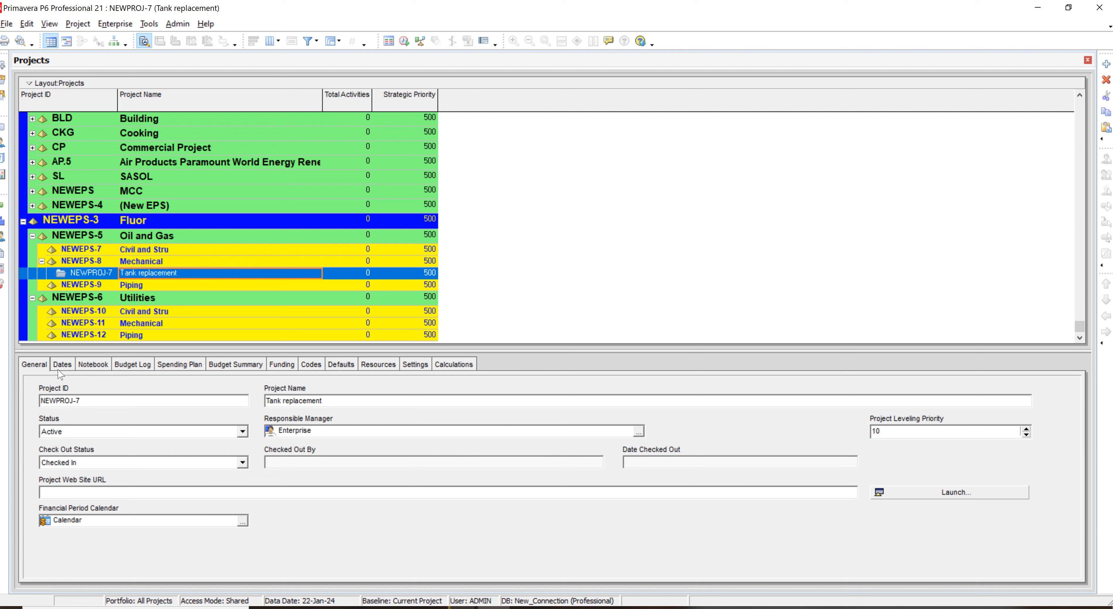
left_click(96, 400)
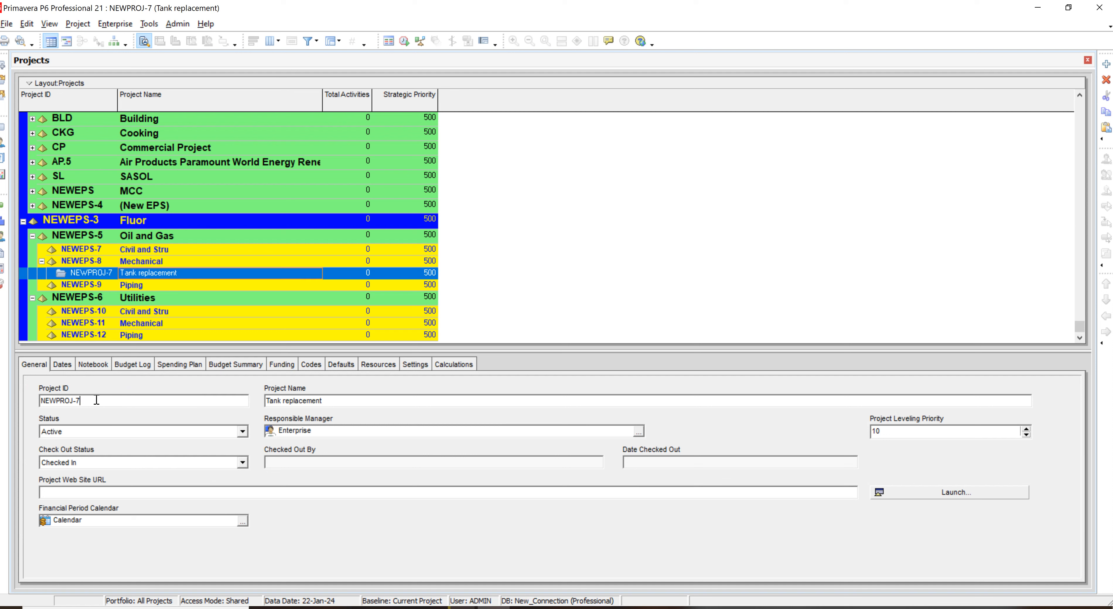
left_click(115, 272)
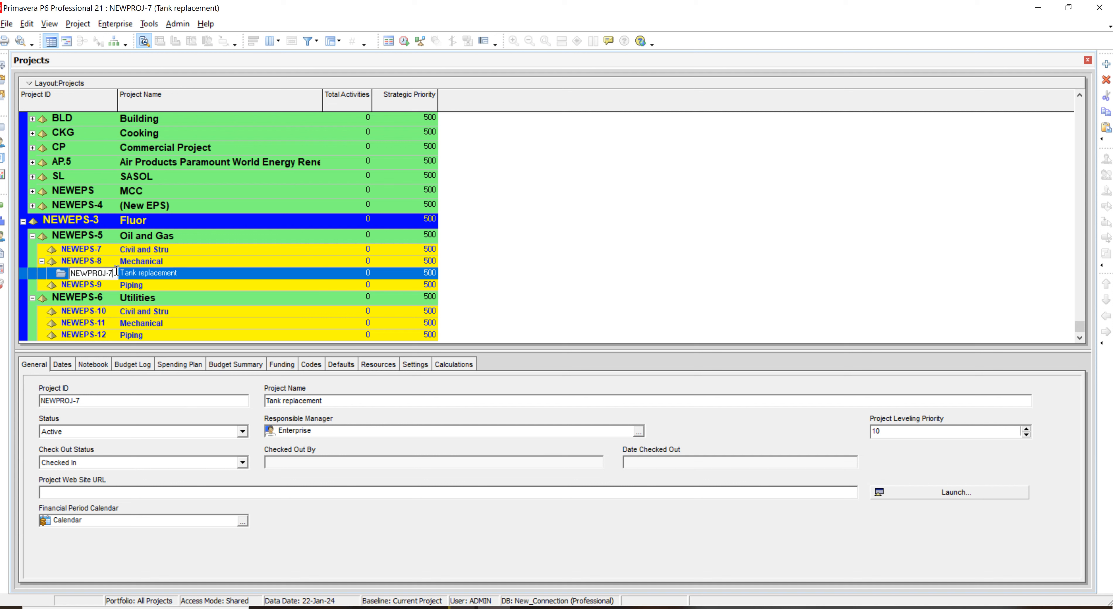
left_click_drag(116, 272, 35, 277)
type("FLOUR-P1")
left_click(140, 281)
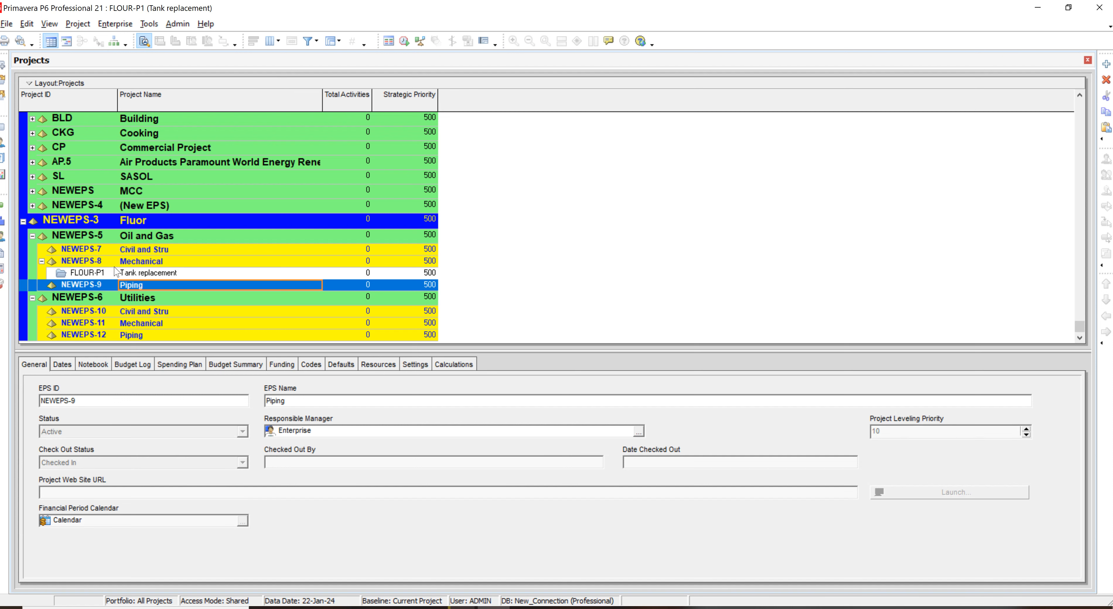
- Correct the spelling of the Tank replacement project's ID to FLUOR-P1
left_click(90, 274)
left_click(90, 275)
left_click_drag(90, 274, 80, 273)
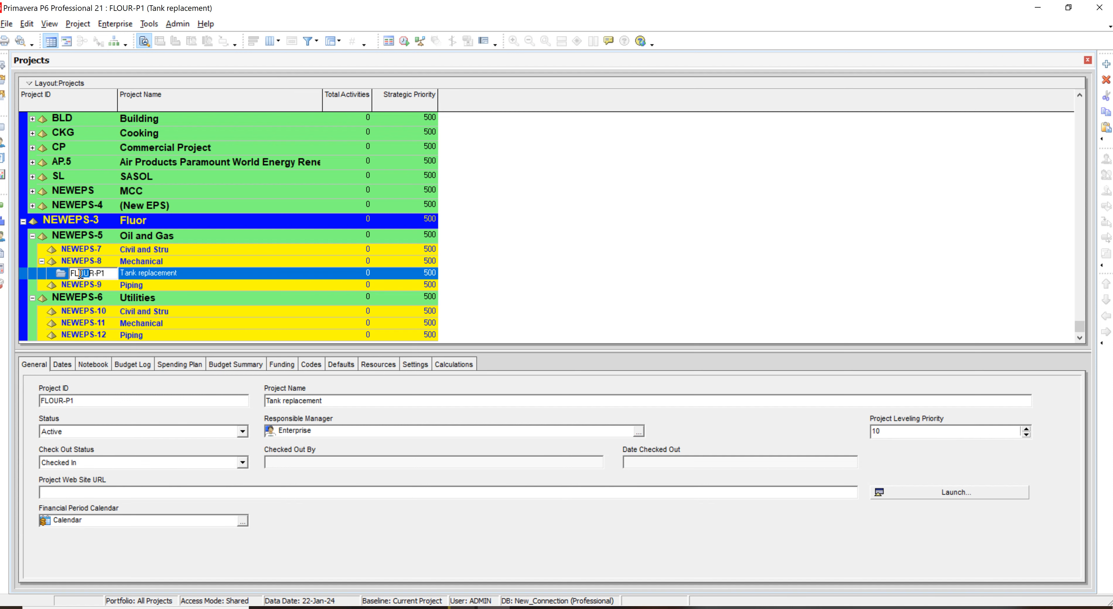
type("UO")
left_click(165, 270)
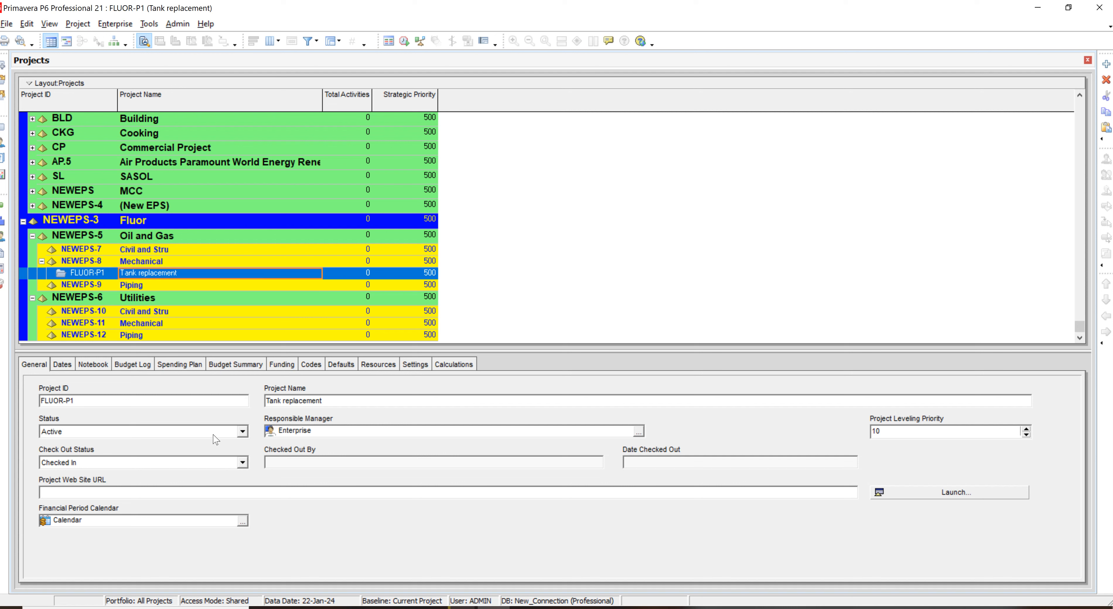
- Review the status and check-out status options of the Tank replacement project, keeping Active and Checked In
left_click(243, 432)
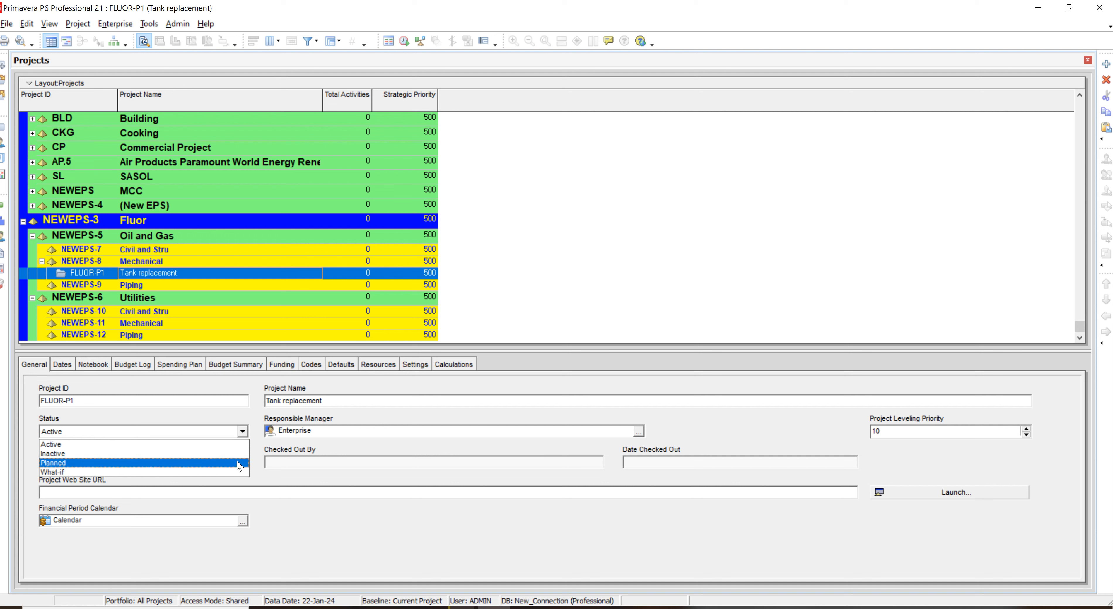
left_click(242, 432)
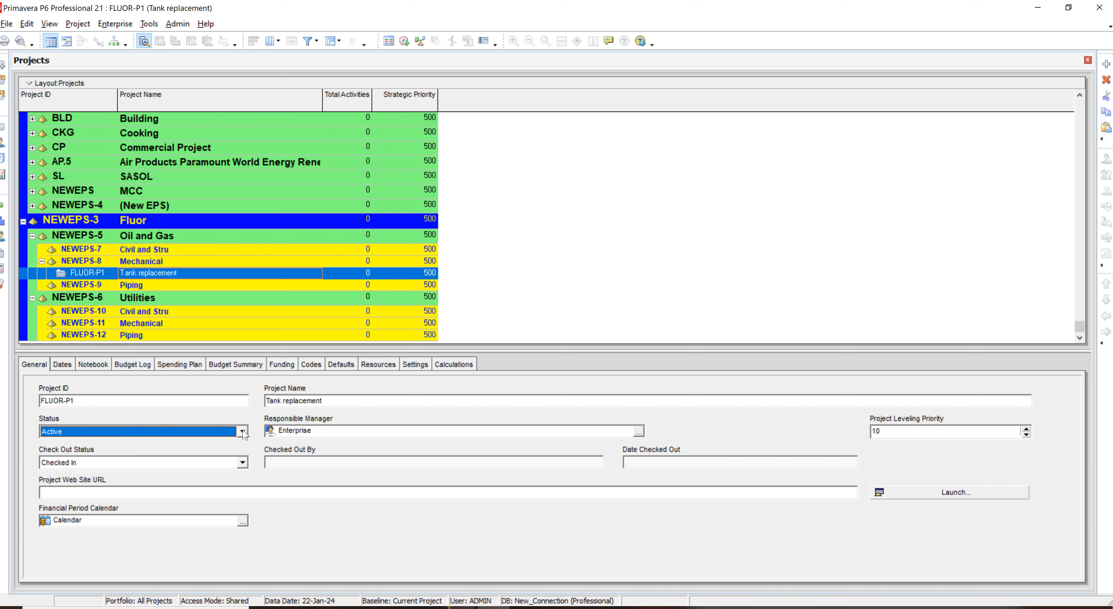
left_click(242, 432)
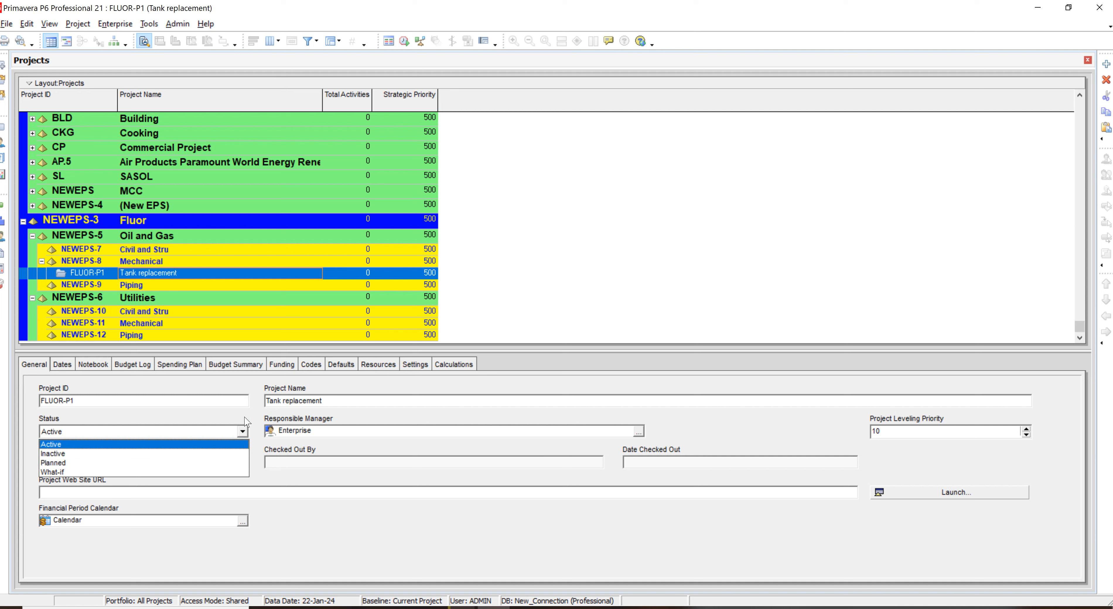
left_click(239, 445)
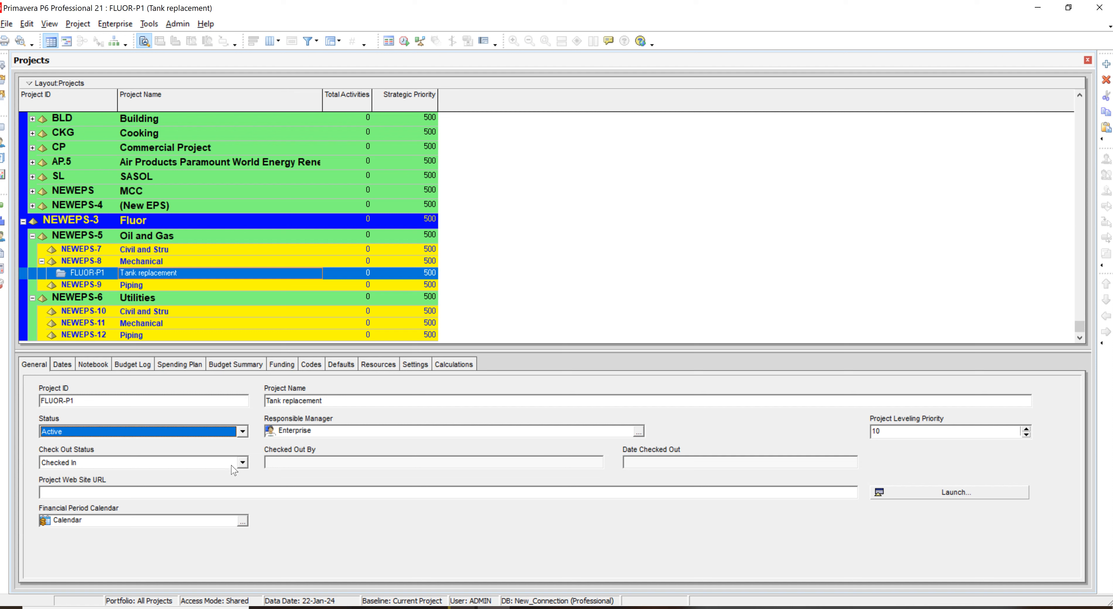
left_click(242, 465)
left_click(242, 473)
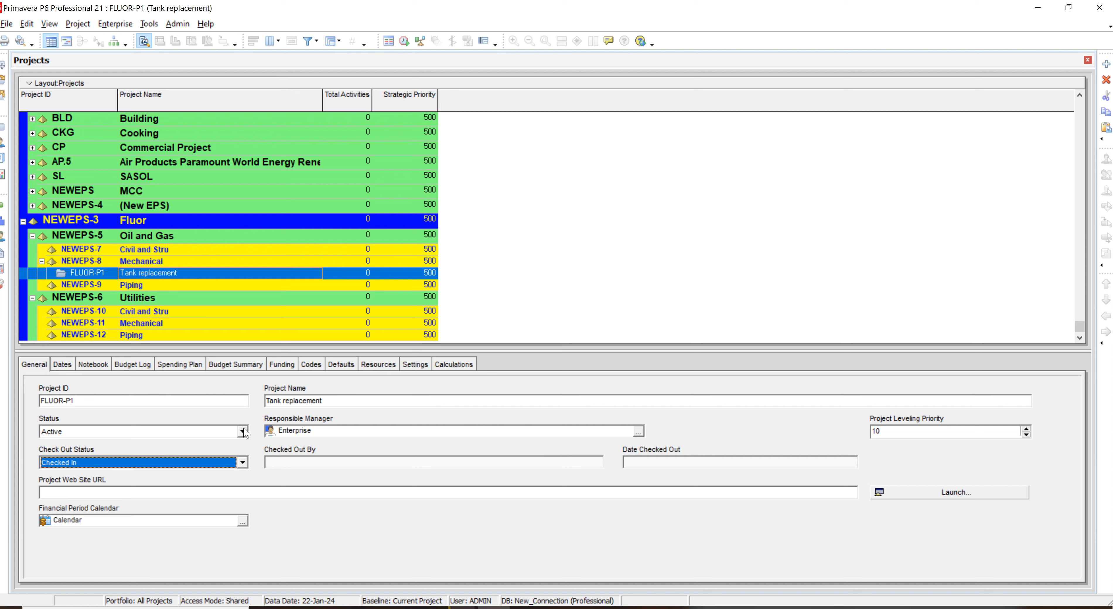
- Review the Tank replacement project's financial period calendar, with its periods and the projects using it, and the project's schedule dates
left_click(245, 523)
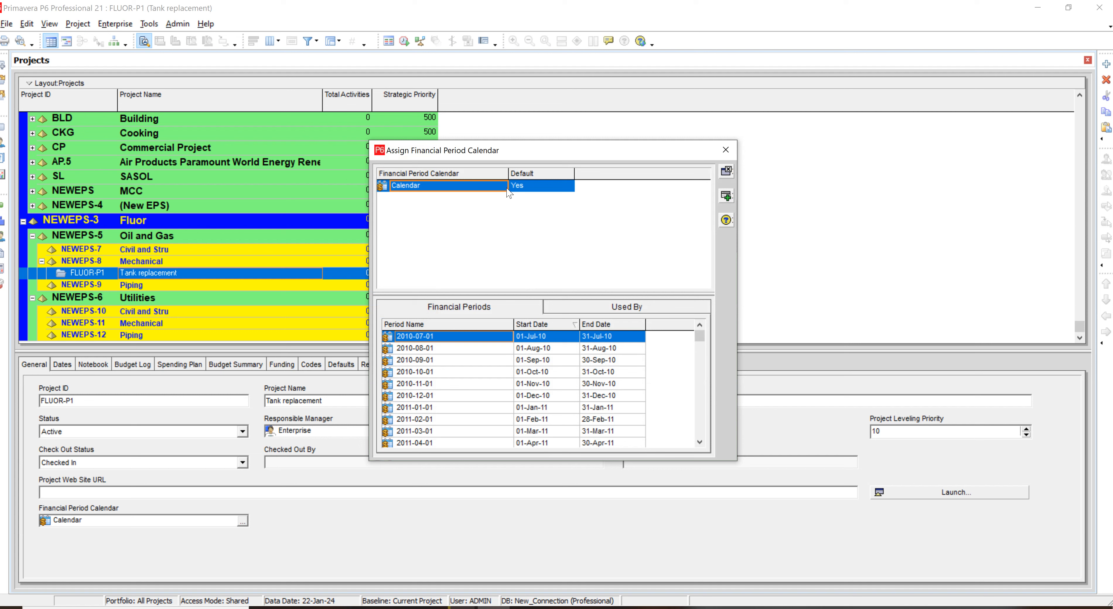
left_click(526, 186)
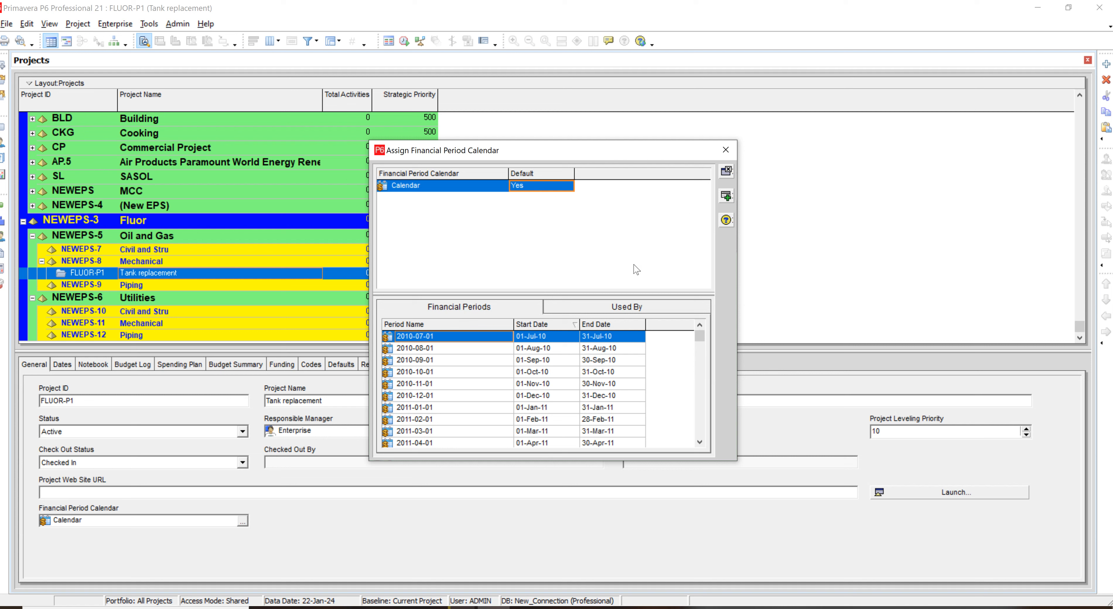
left_click(476, 363)
left_click(583, 307)
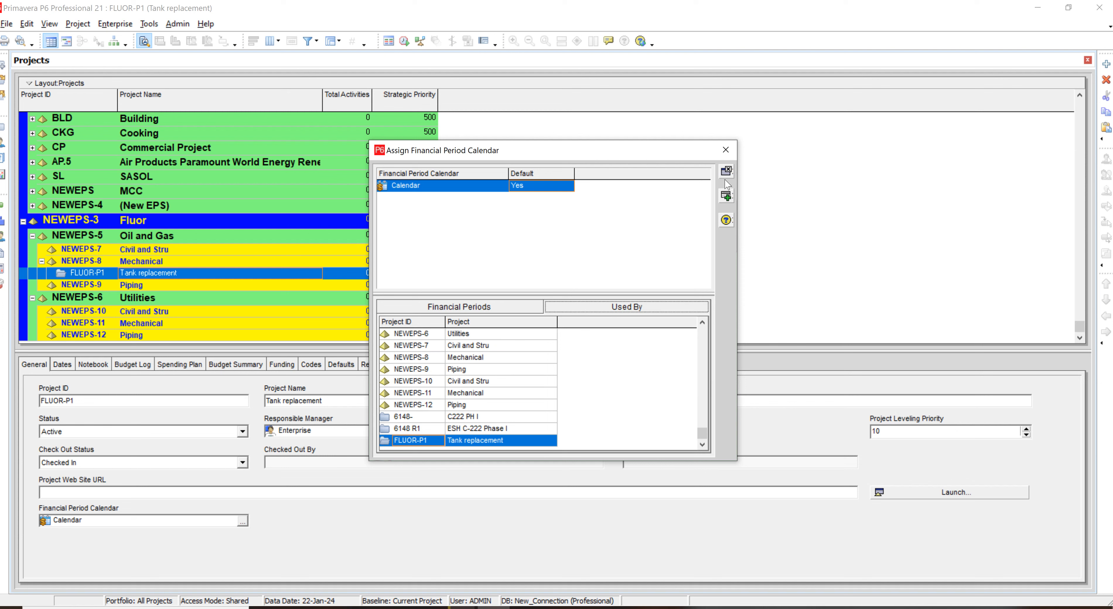
left_click(726, 150)
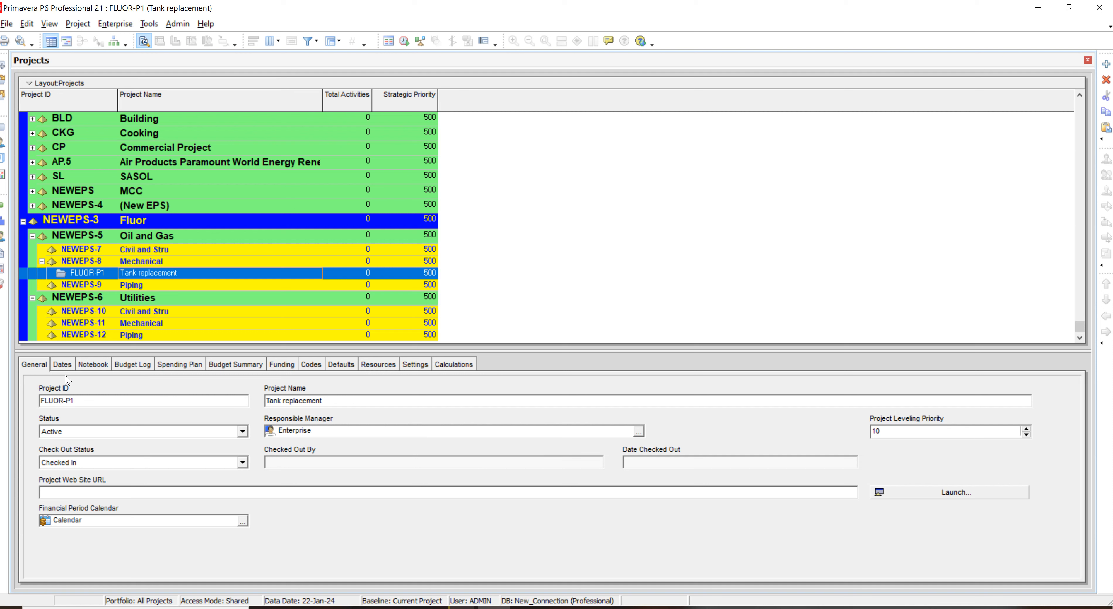
left_click(64, 367)
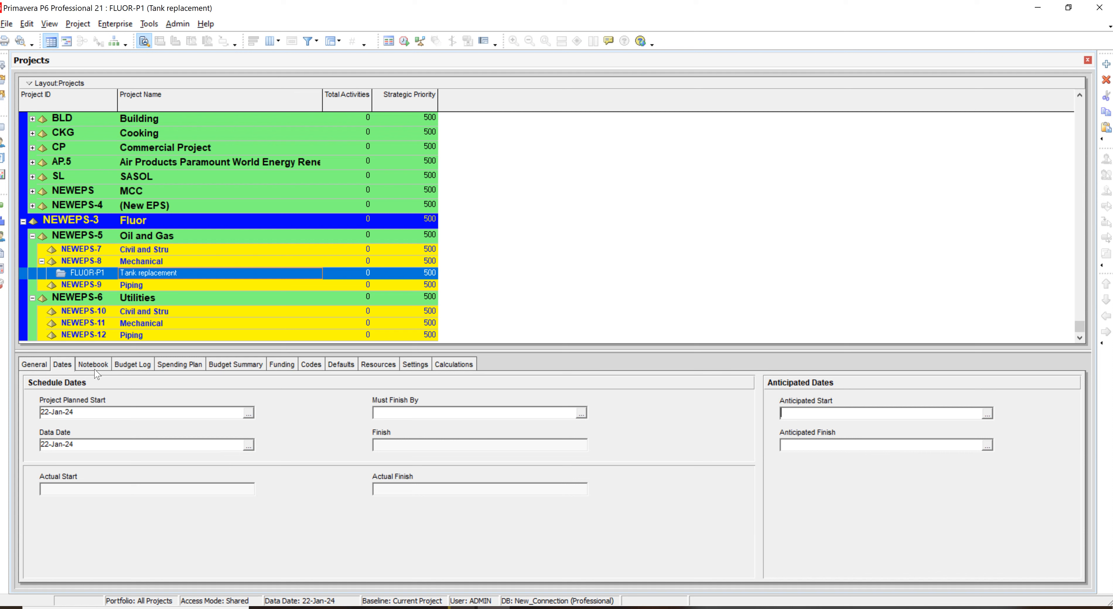
- Assign the Notes topic to the Tank replacement project's notebook
left_click(98, 363)
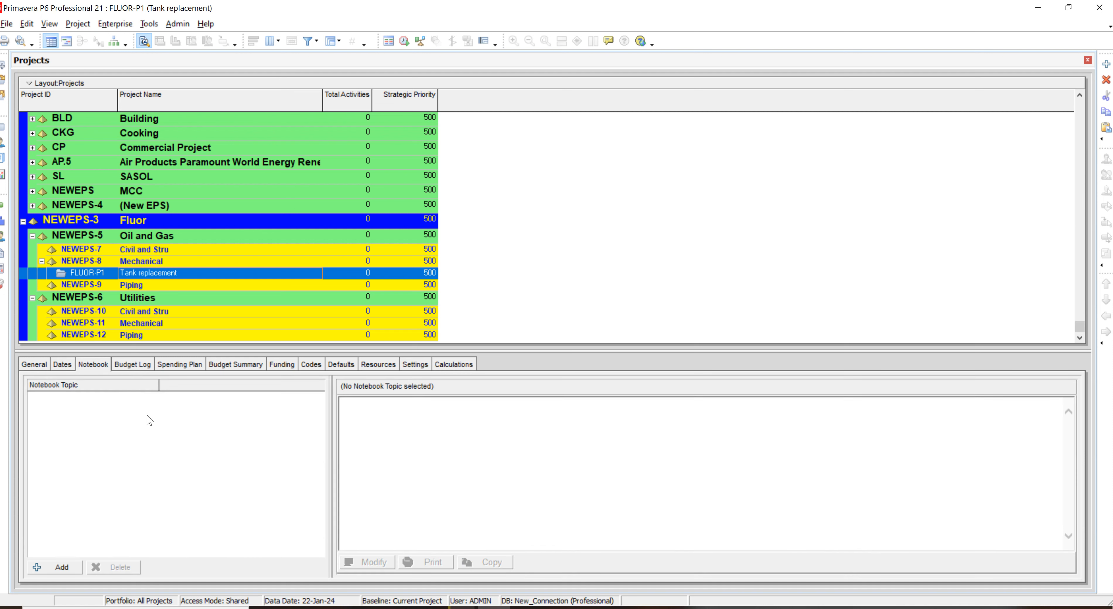
left_click(74, 569)
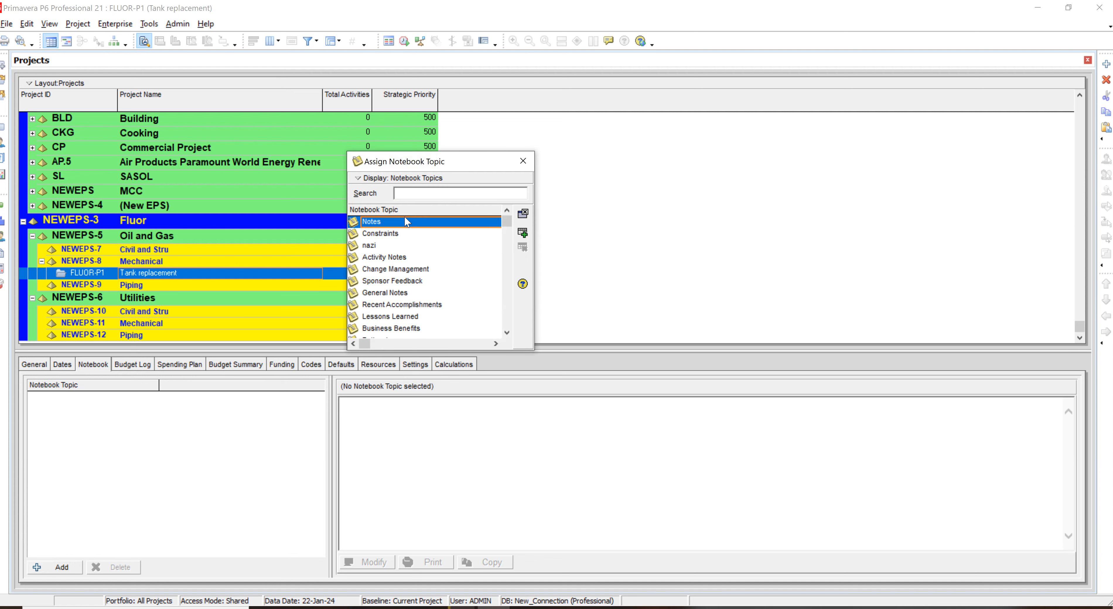
double_click(405, 220)
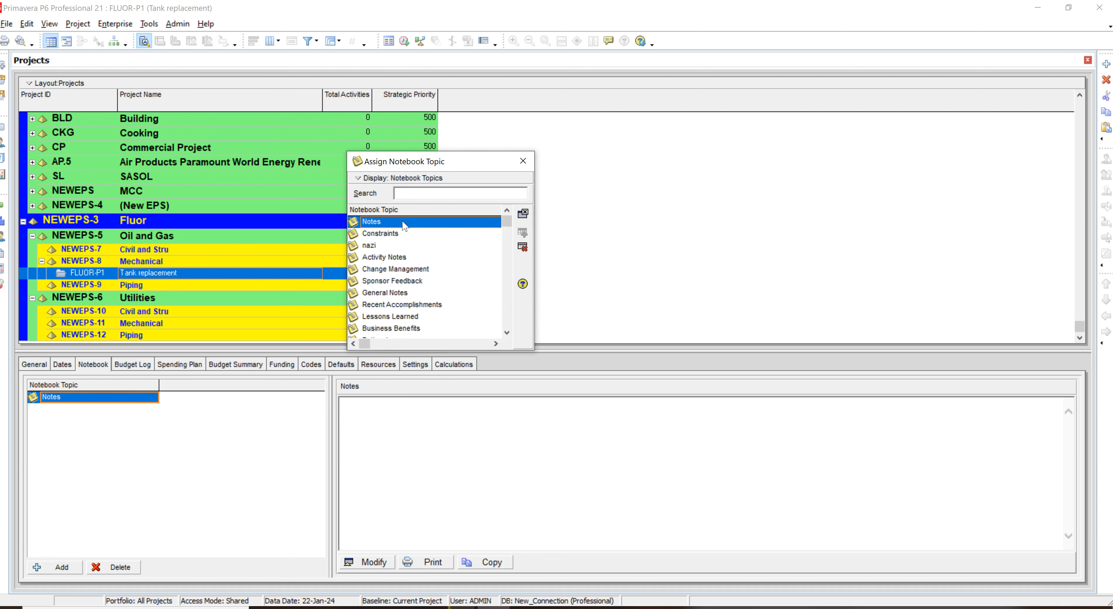
left_click(522, 161)
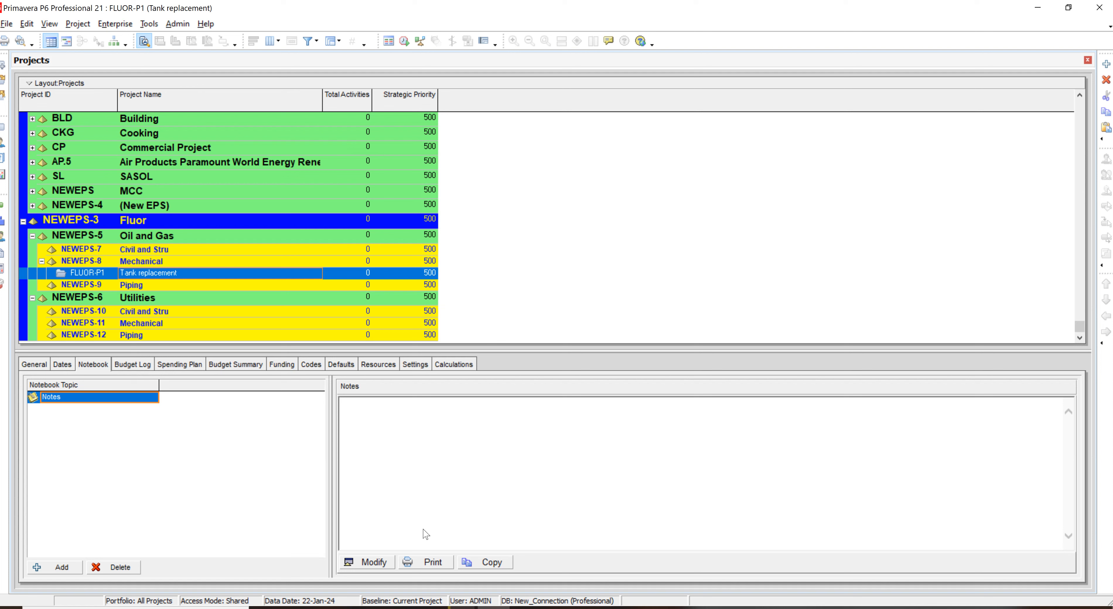
- Write "Oil and Gas project" in the project's Notes topic, save it and reselect the Tank replacement project
left_click(366, 562)
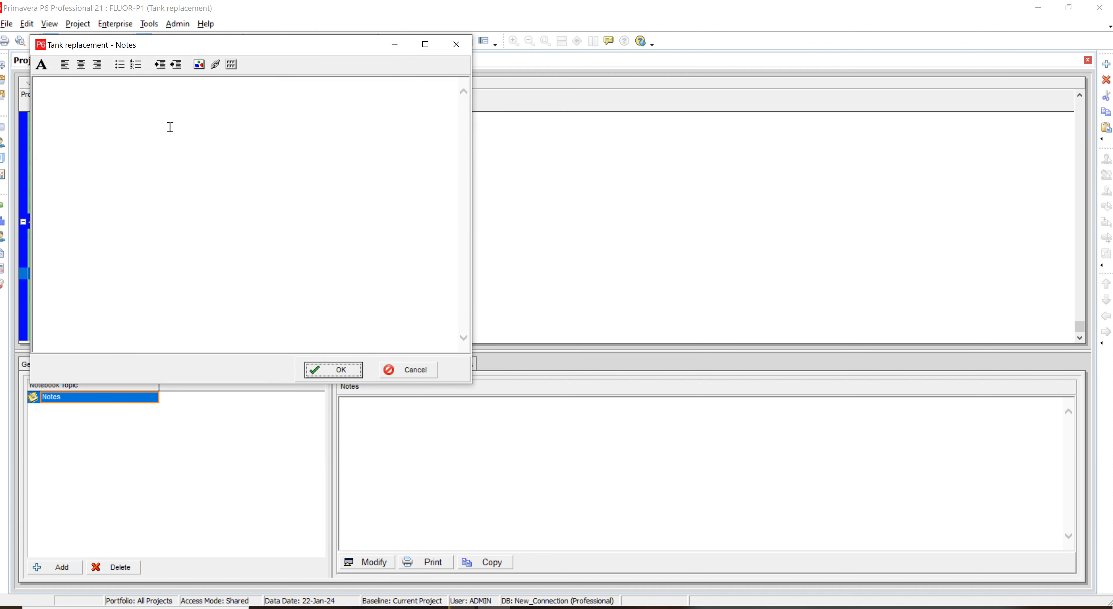
left_click(162, 113)
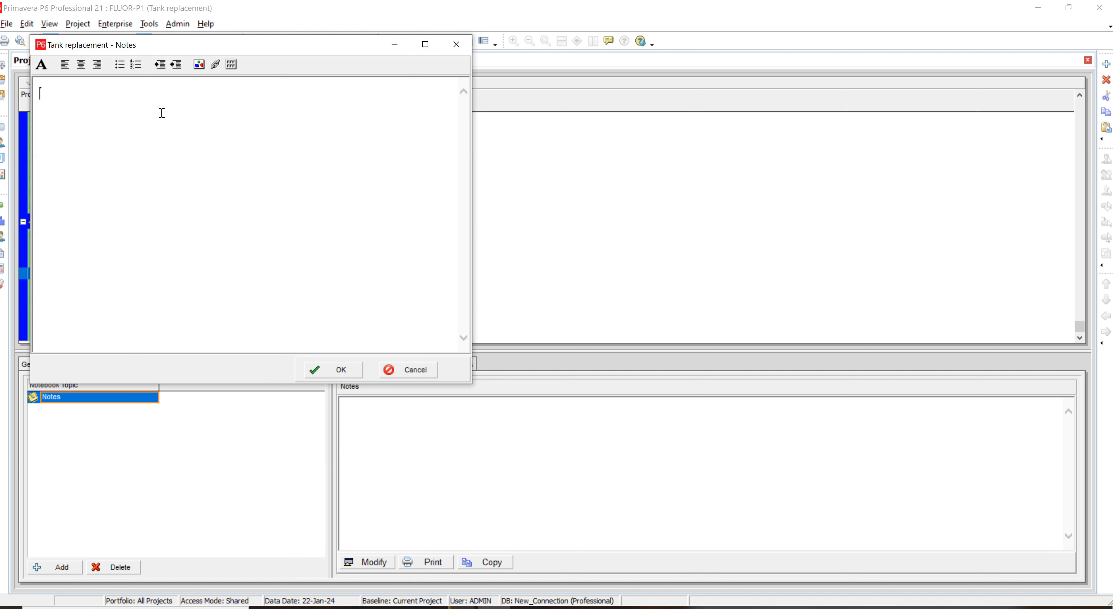
type("h")
type("a")
key("BackSpace")
key("BackSpace")
type("Oil and g")
key("BackSpace")
type("Gas project")
left_click(320, 373)
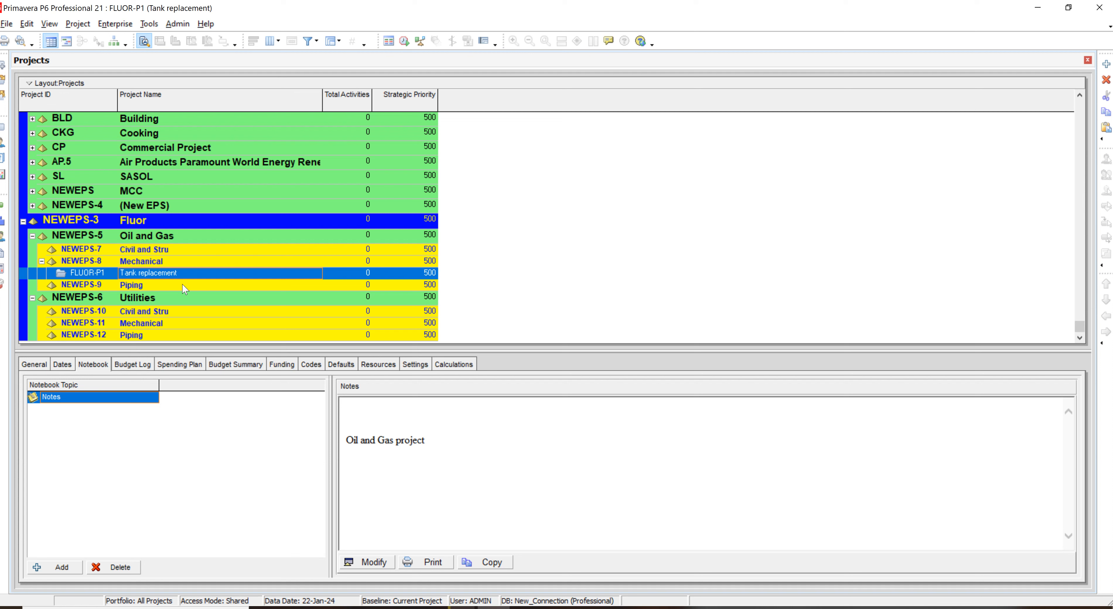
left_click(168, 252)
left_click(169, 273)
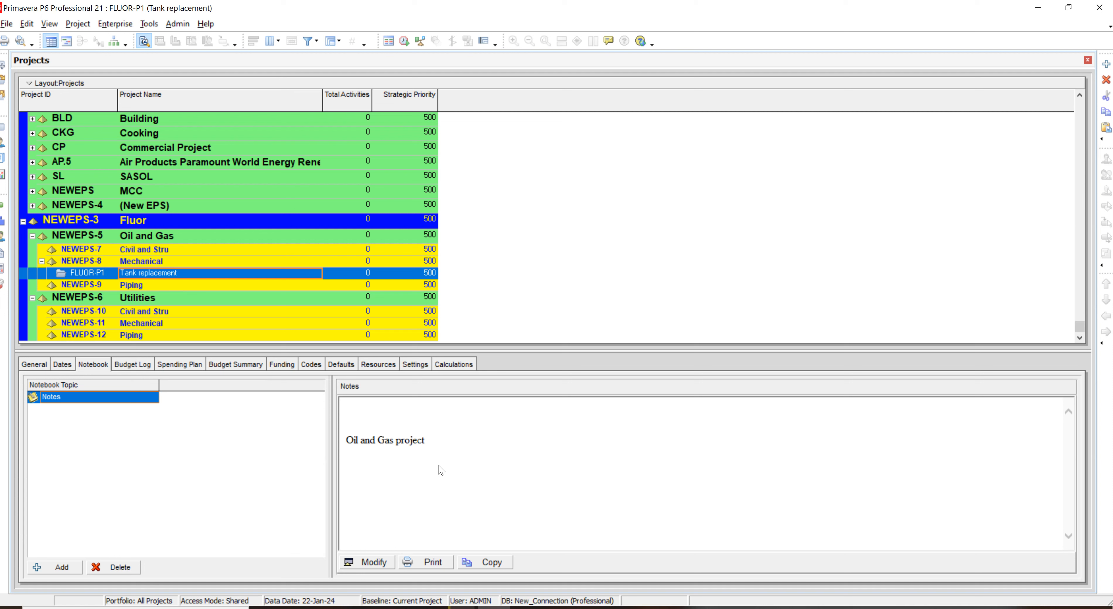
- Add a new entry to the Tank replacement project's budget change log, leaving its amount and responsible fields blank
left_click(147, 368)
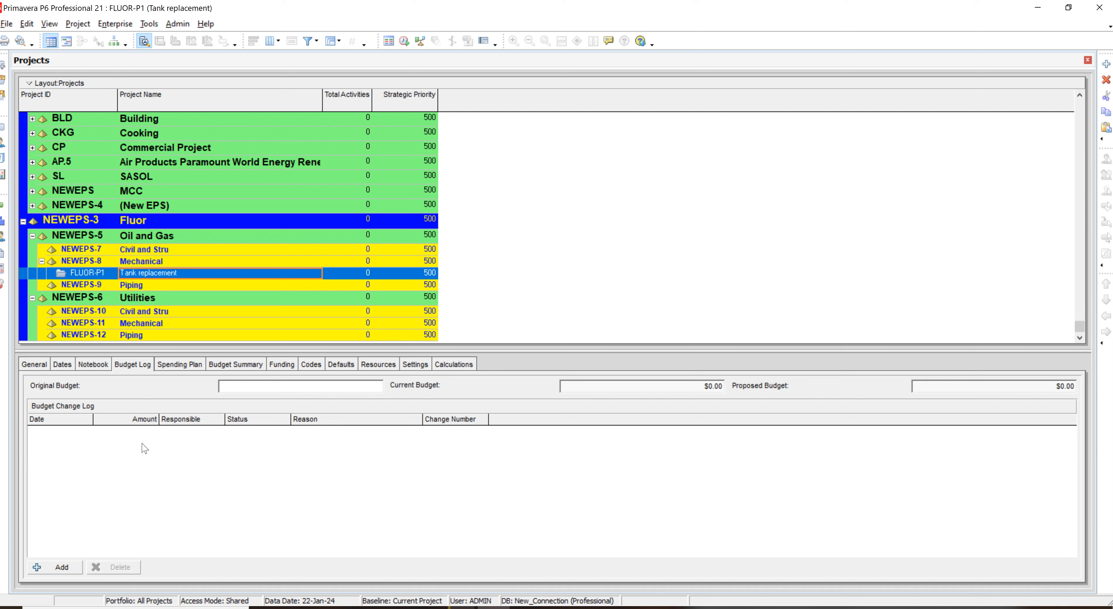
left_click(72, 577)
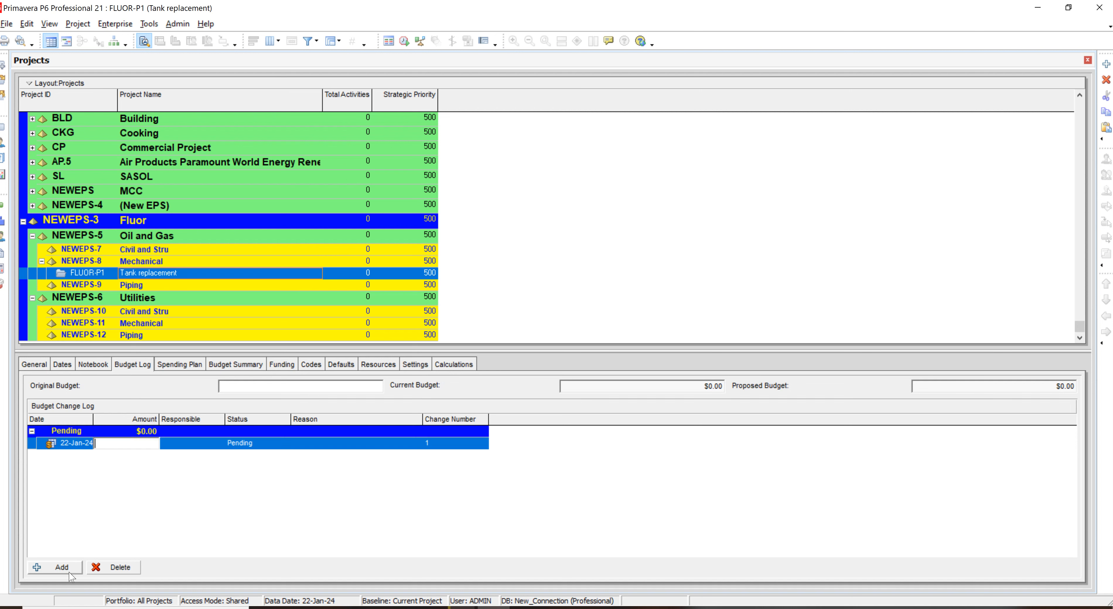
left_click(170, 446)
left_click(154, 444)
left_click(155, 444)
left_click(181, 445)
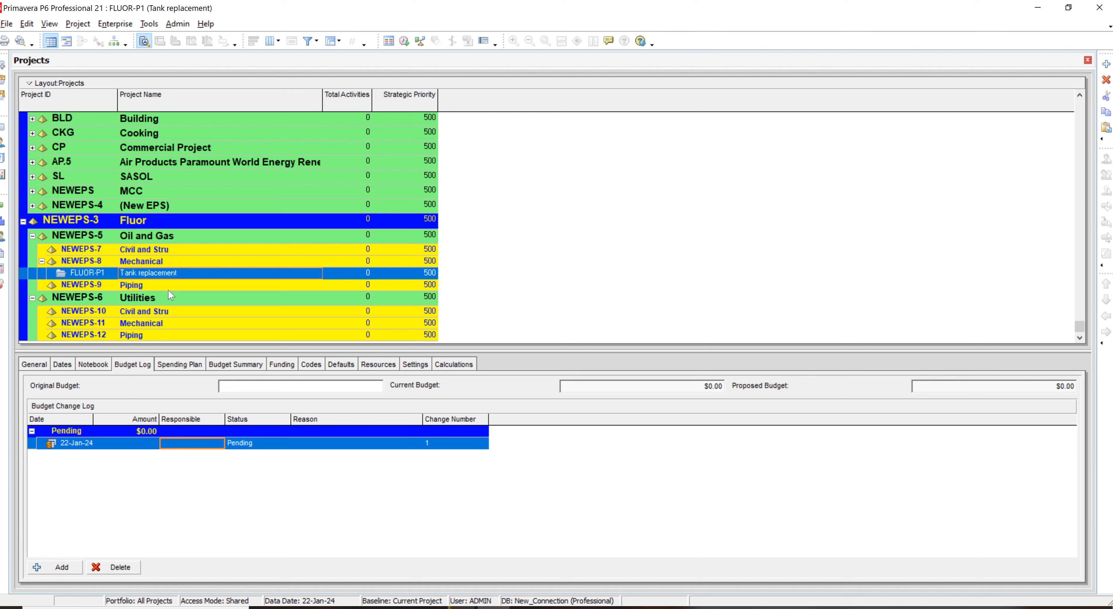
- Review the project's spending plan, budget summary, funding sources and project codes
left_click(187, 368)
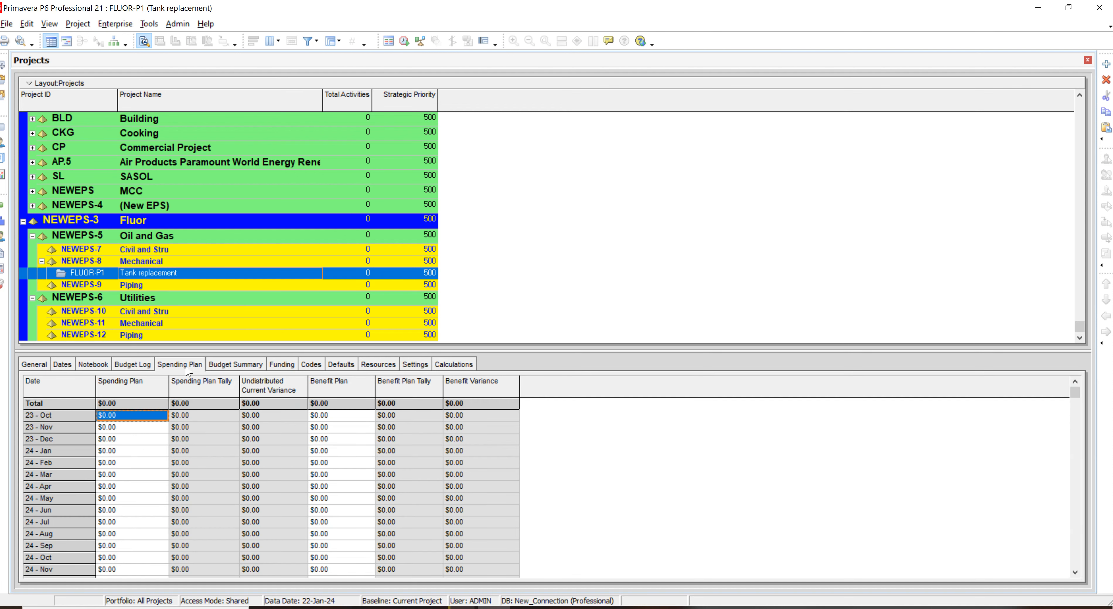
left_click(228, 368)
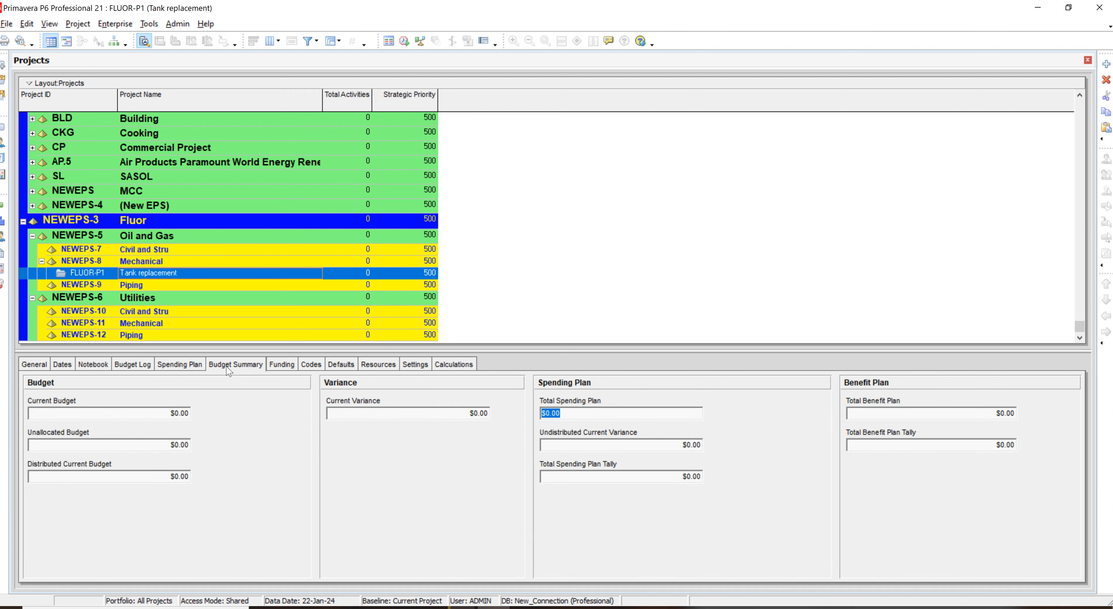
left_click(282, 366)
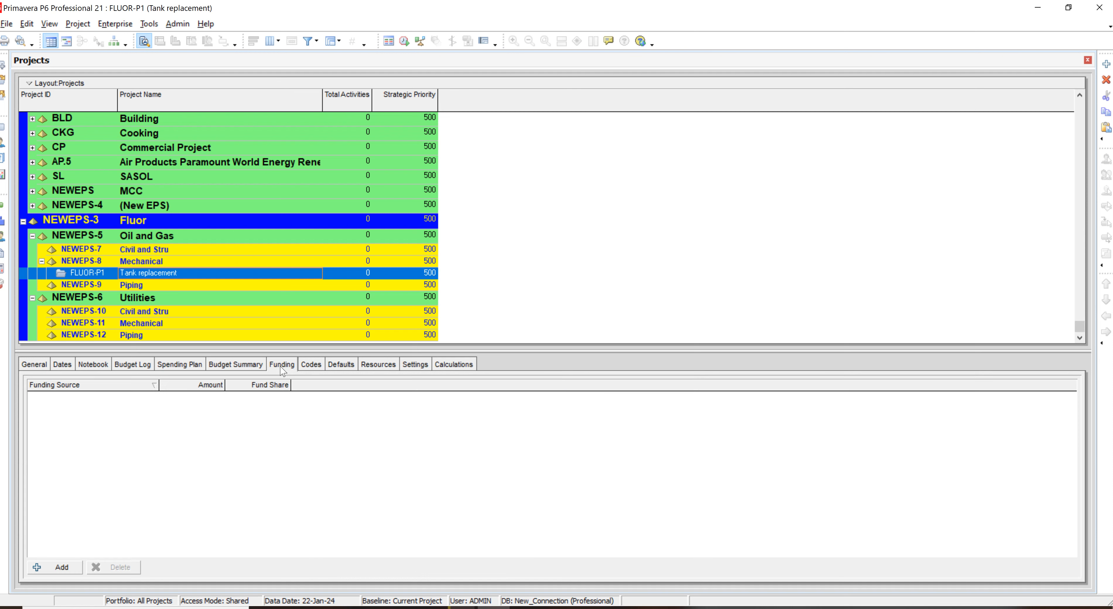
left_click(315, 368)
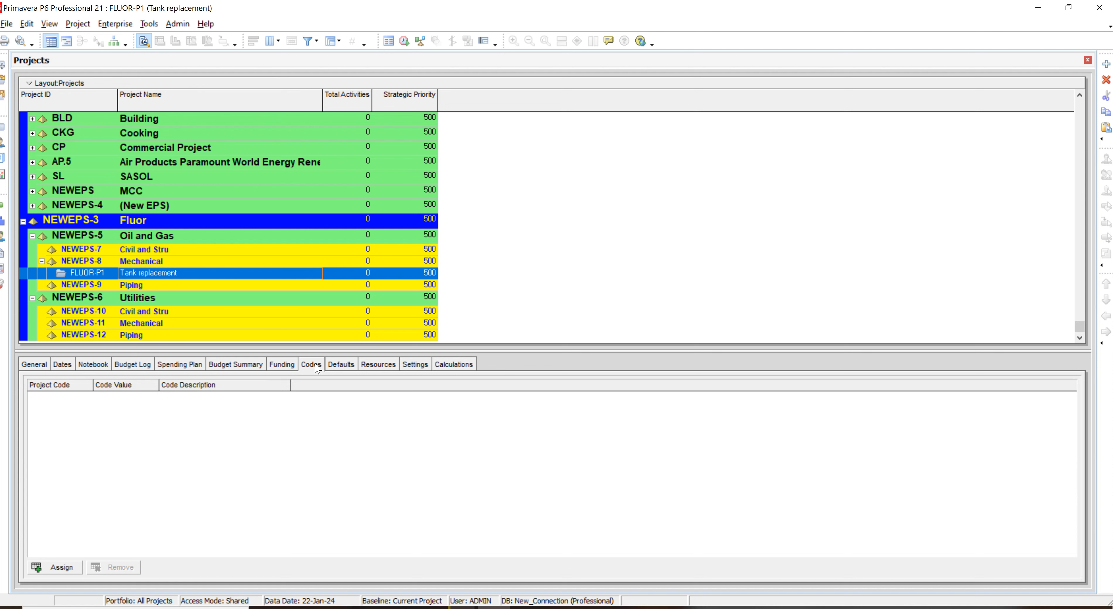
- Review the defaults for new activities and list all cost accounts available as the default, without assigning one
left_click(342, 365)
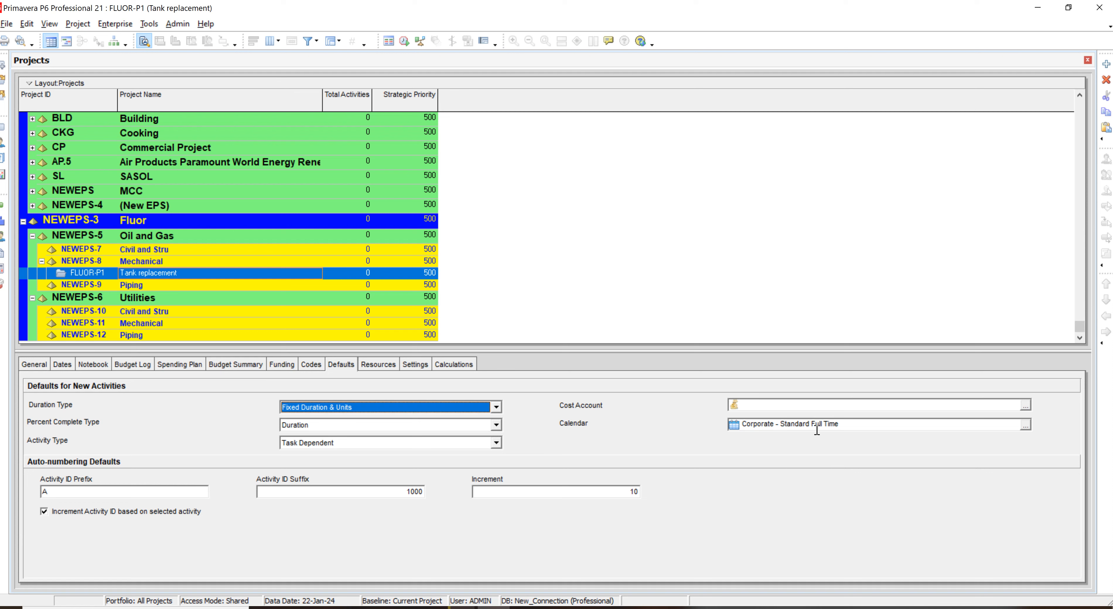
left_click(1027, 406)
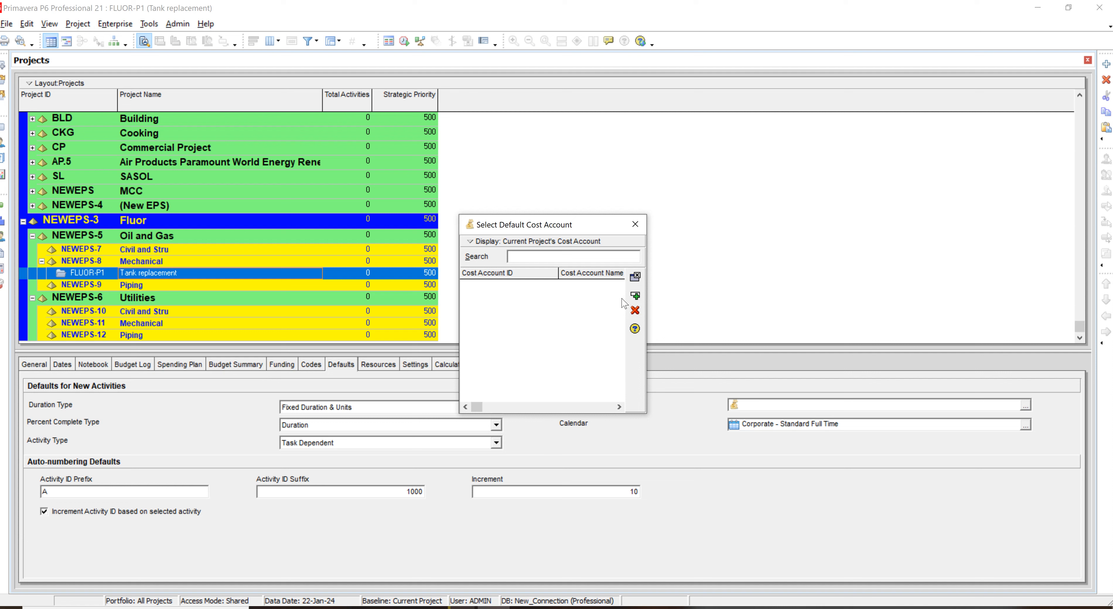
right_click(578, 291)
left_click(479, 244)
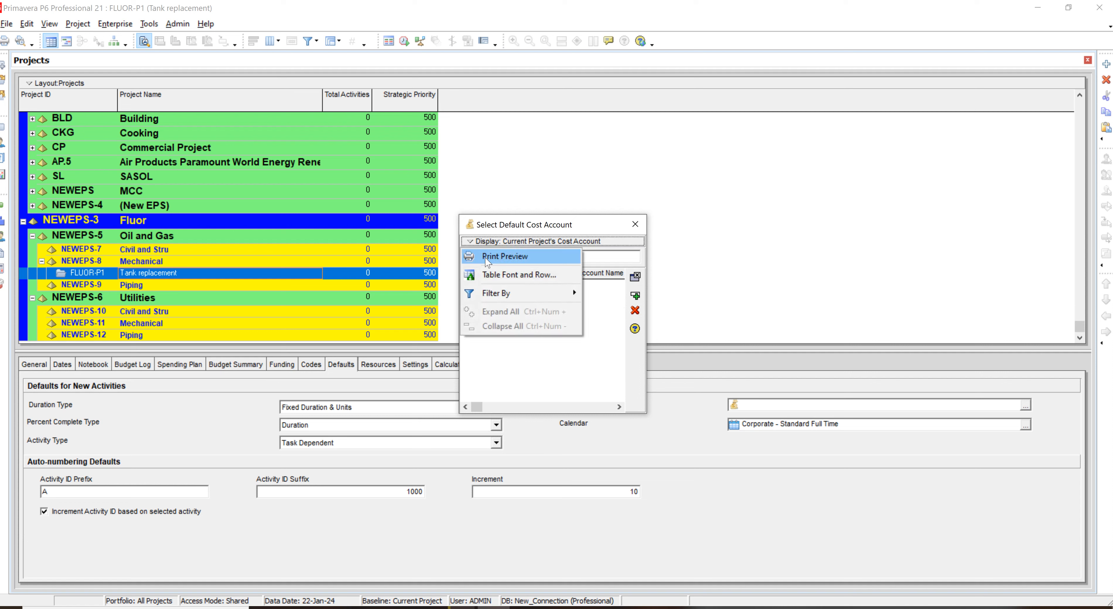
mouse_move(540, 298)
left_click(612, 307)
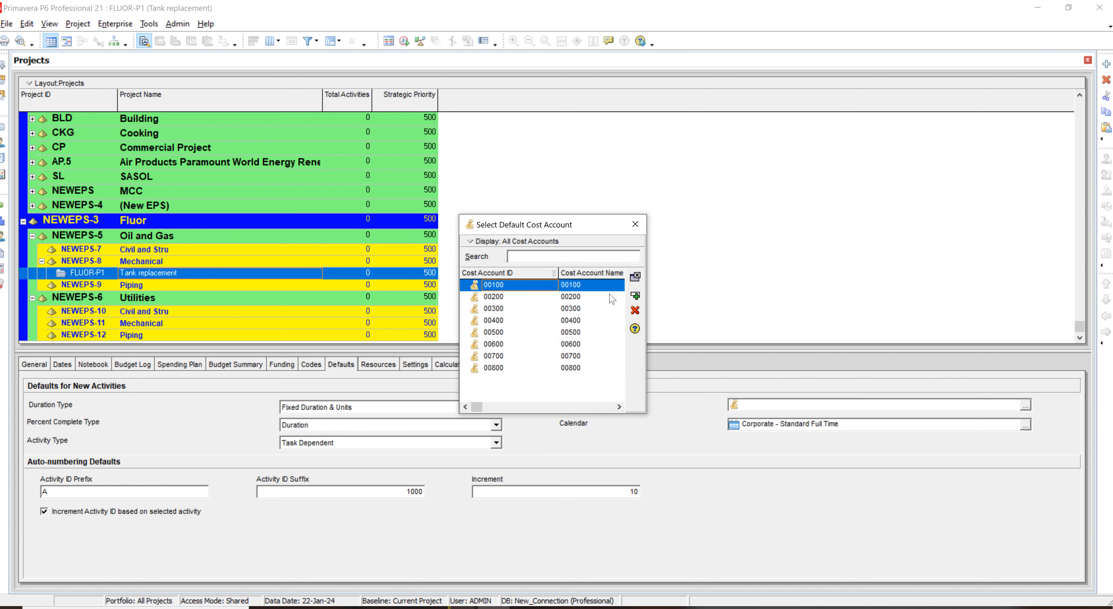
left_click(634, 223)
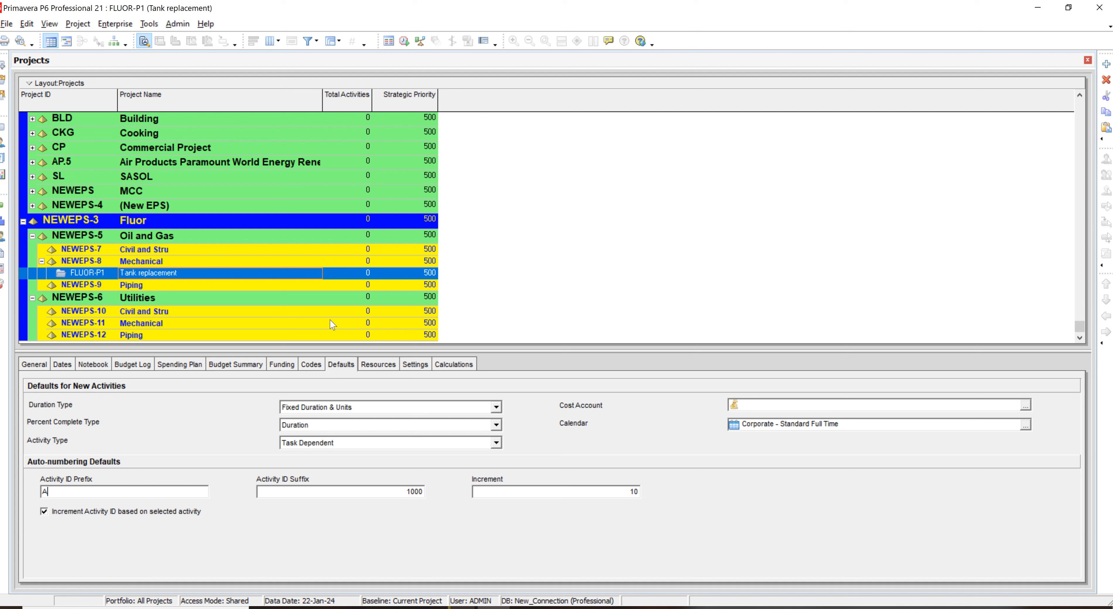
- Review the default percent complete and activity type options, keeping Duration and Task Dependent
left_click(497, 426)
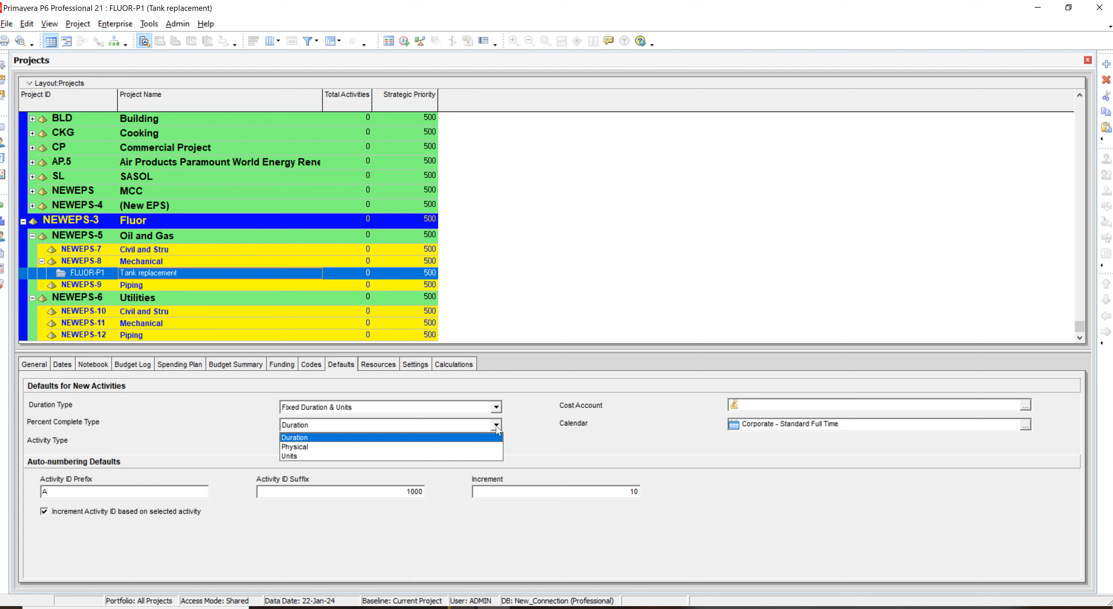
left_click(543, 433)
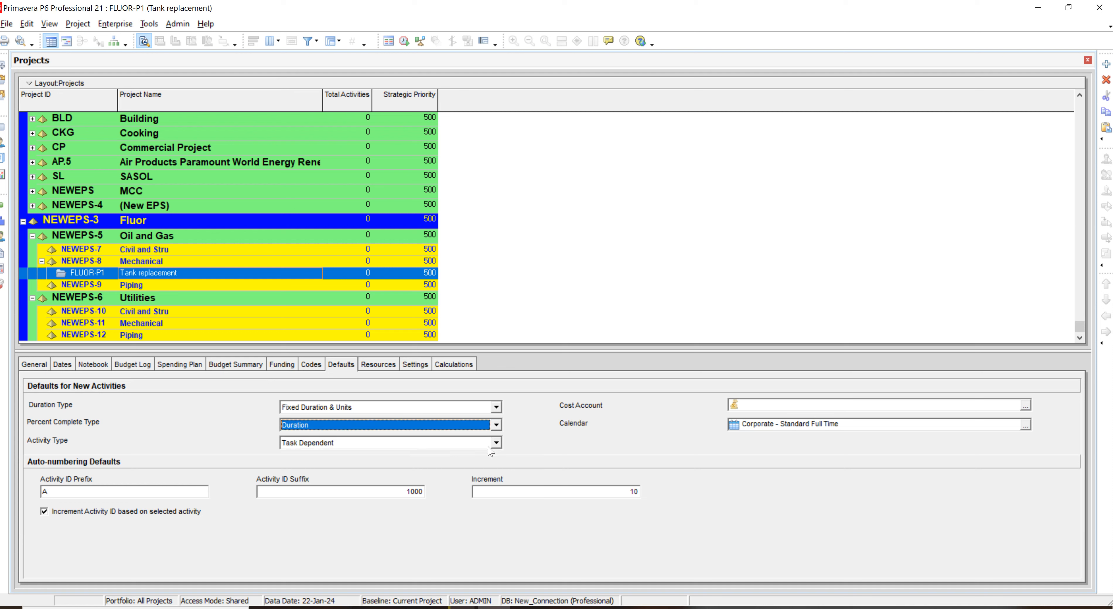
left_click(500, 443)
left_click(501, 445)
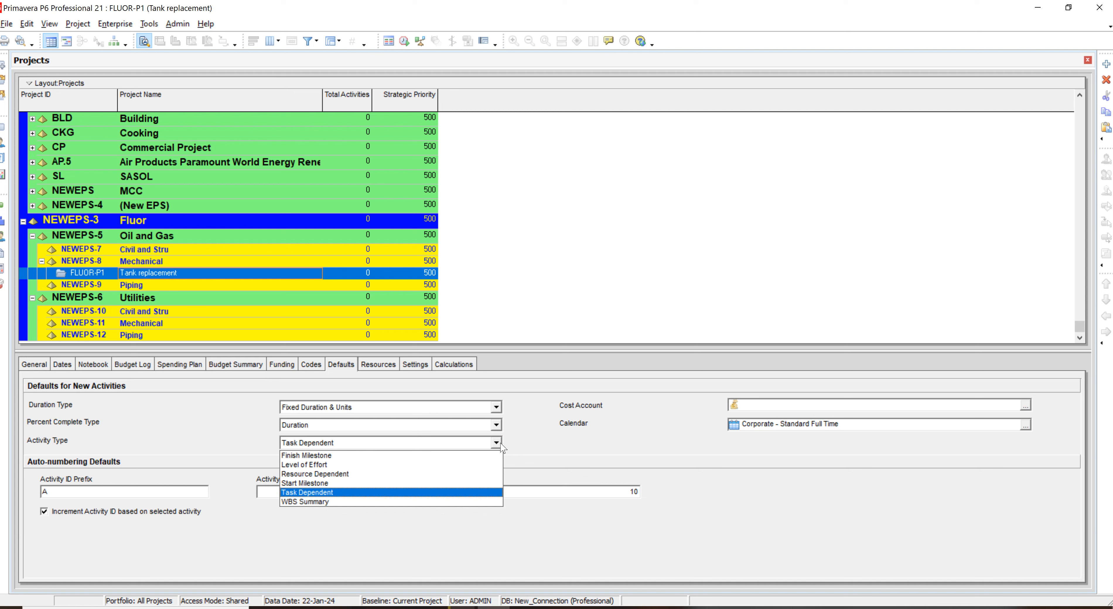
left_click(537, 444)
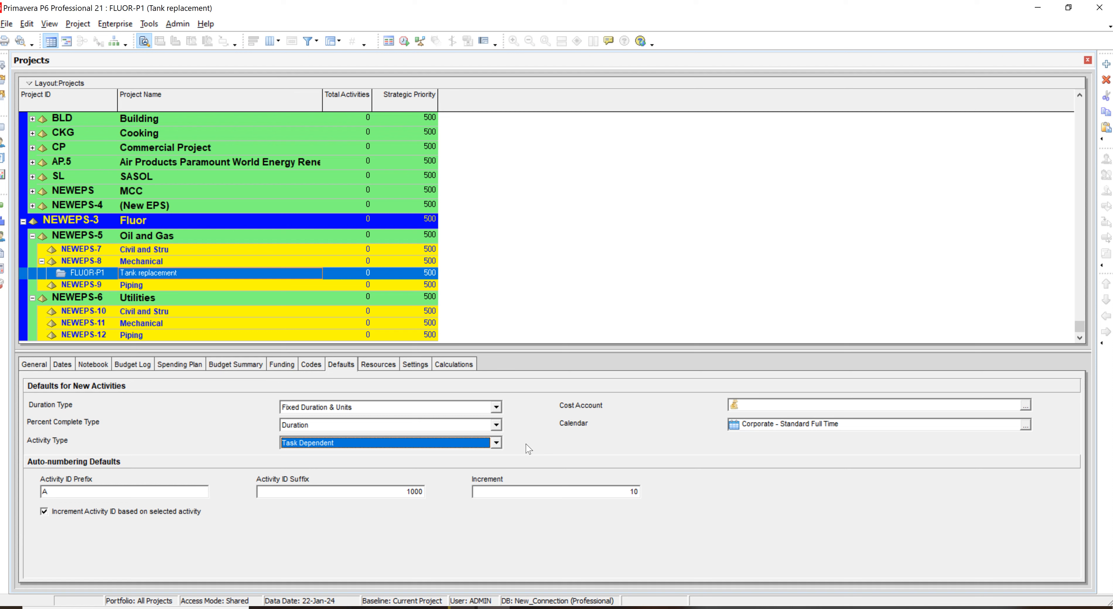
- Review the project's resource assignment defaults, project settings and calculation options, and return to its general details
left_click(388, 368)
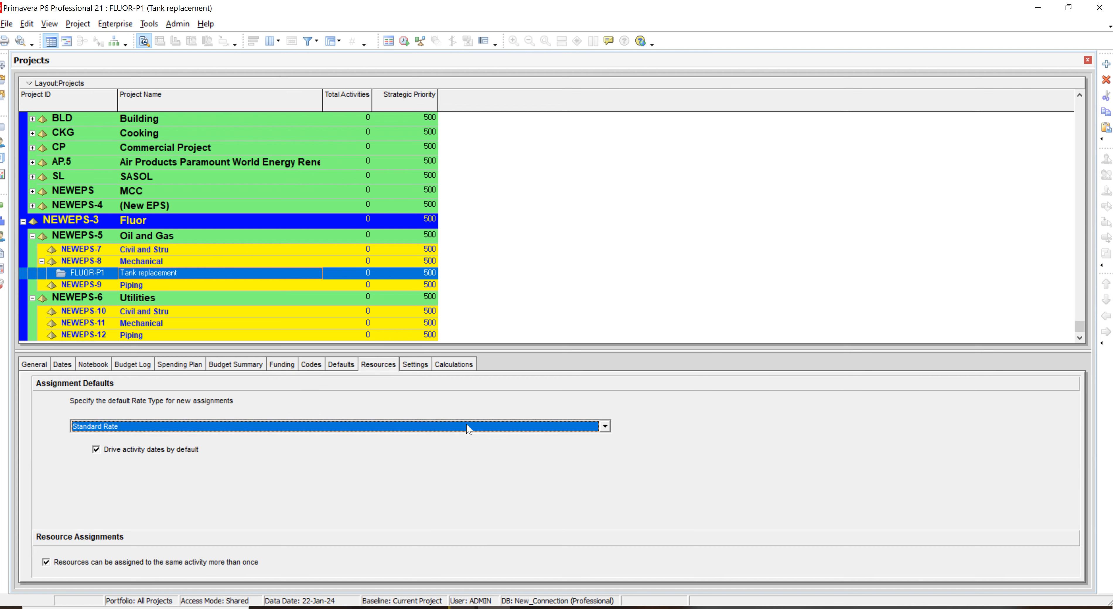
left_click(415, 364)
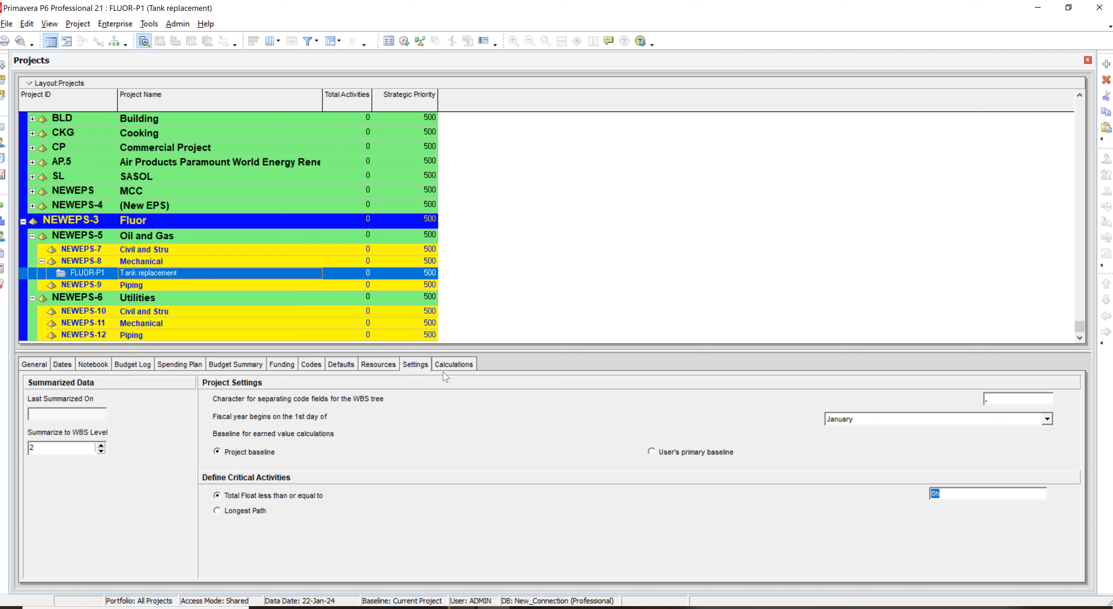
left_click(461, 367)
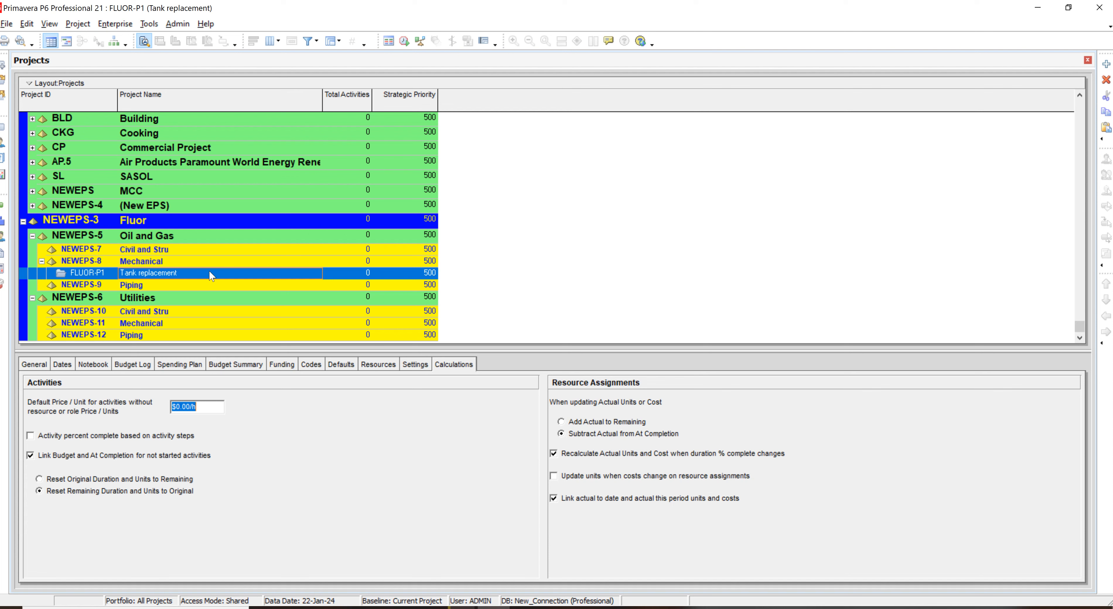
left_click(26, 365)
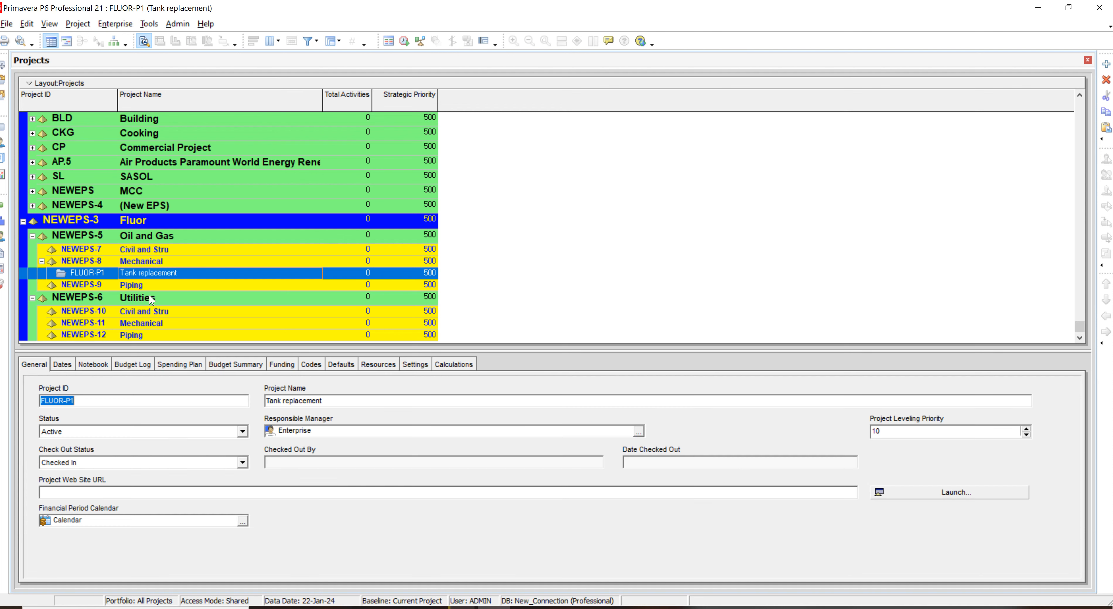
right_click(160, 271)
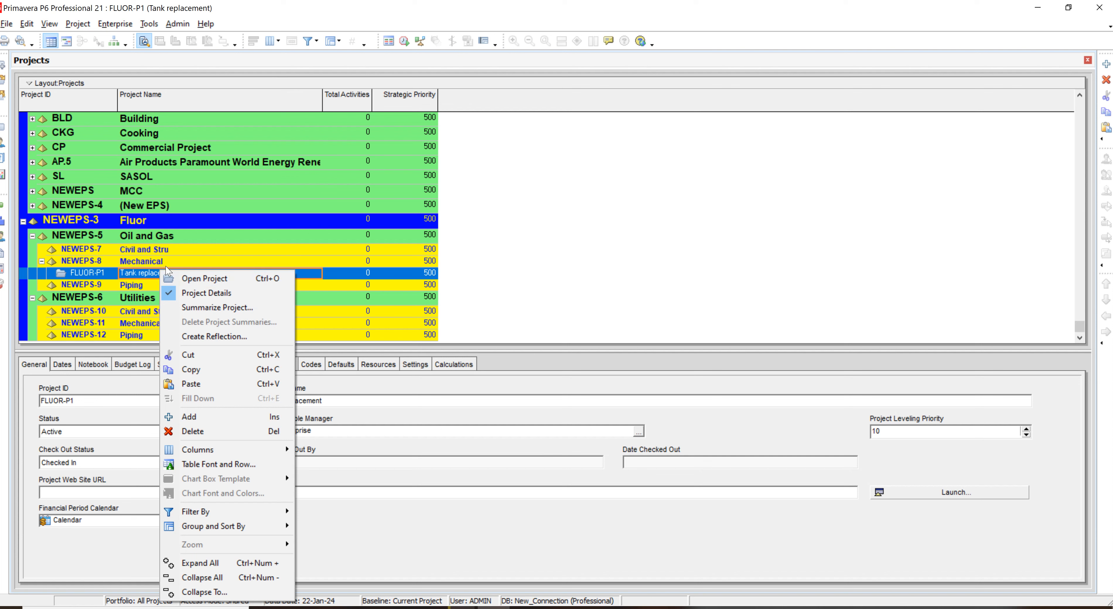
left_click(140, 277)
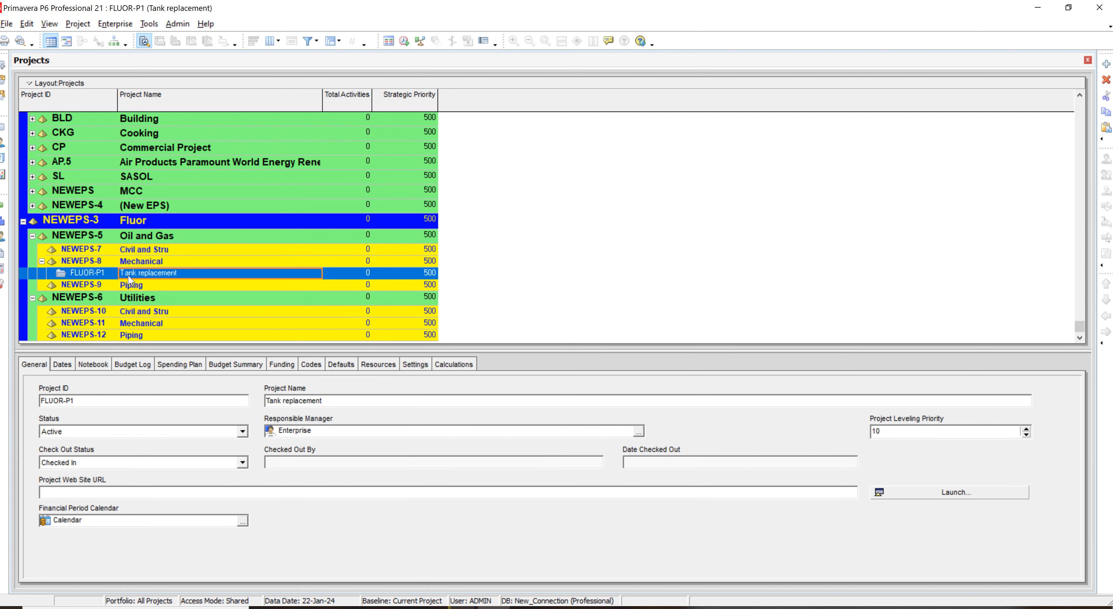
right_click(129, 275)
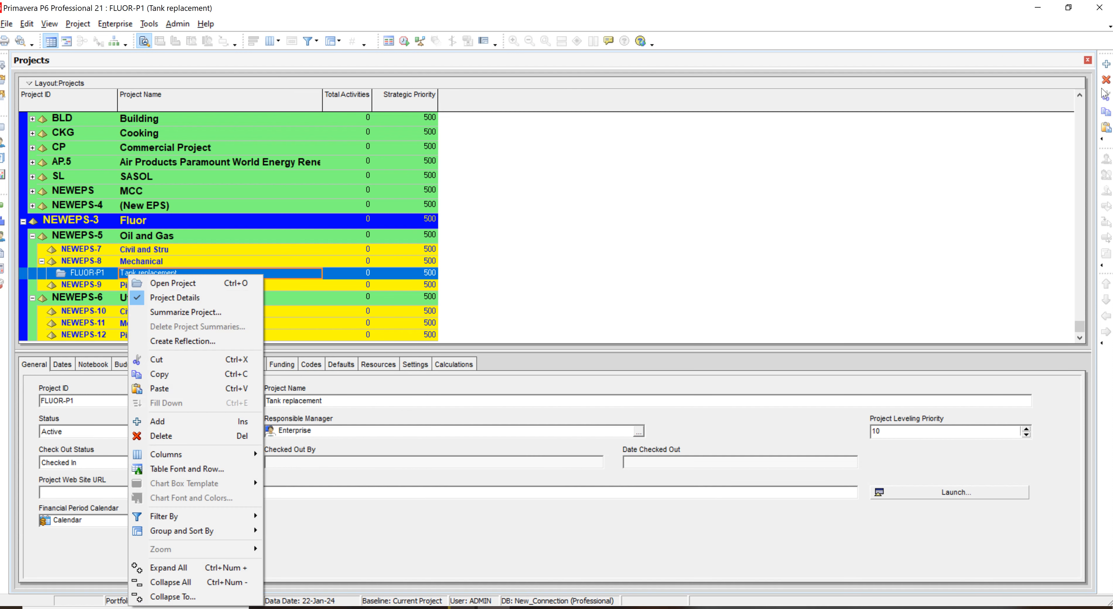
left_click(1105, 65)
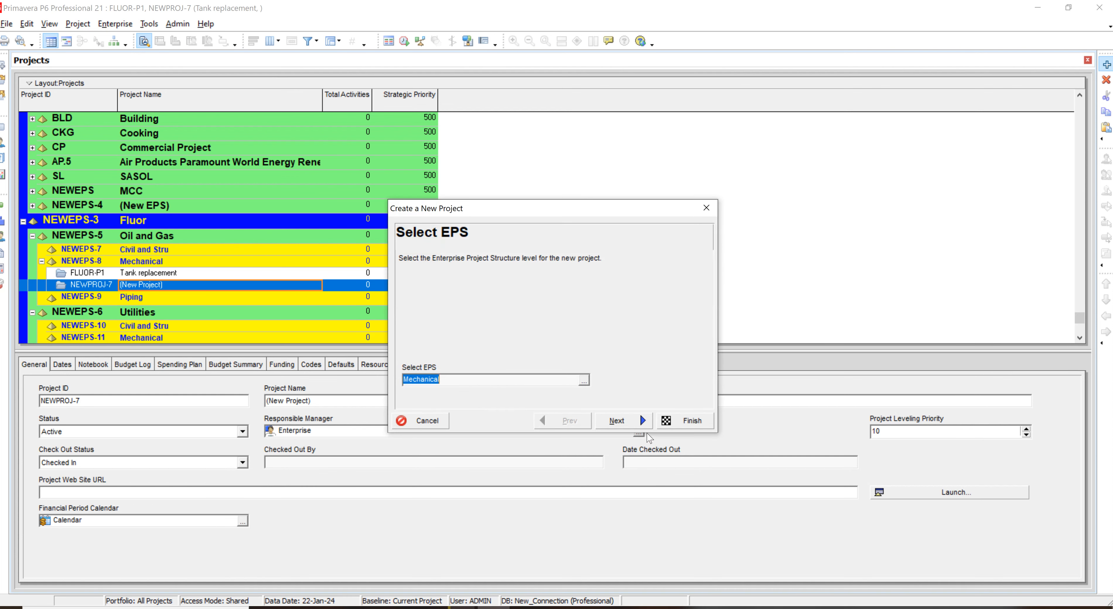
left_click(421, 420)
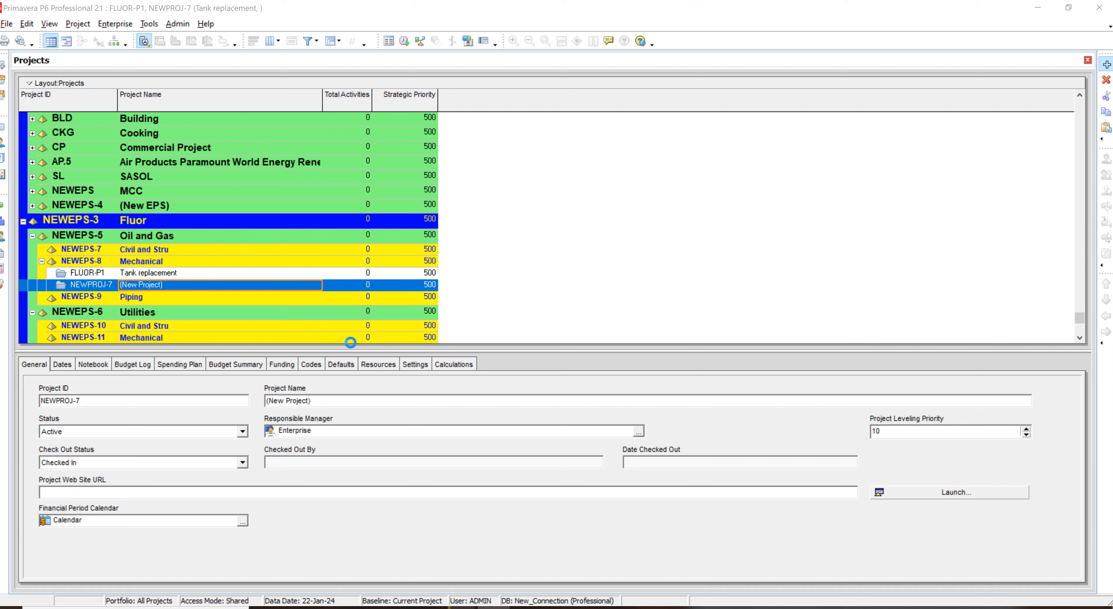
right_click(182, 279)
left_click(211, 436)
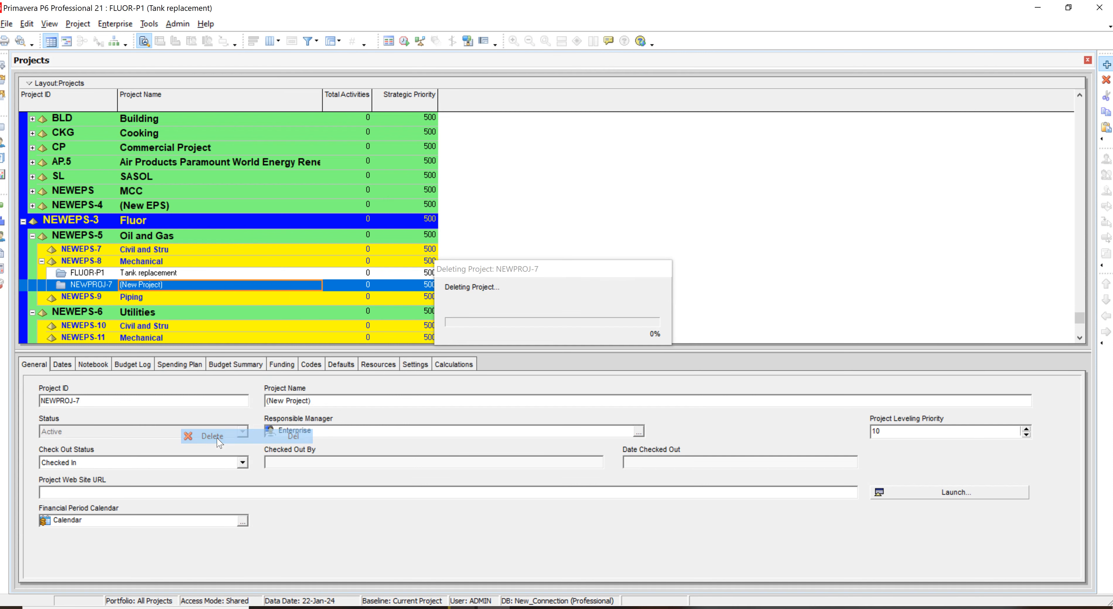
left_click(514, 341)
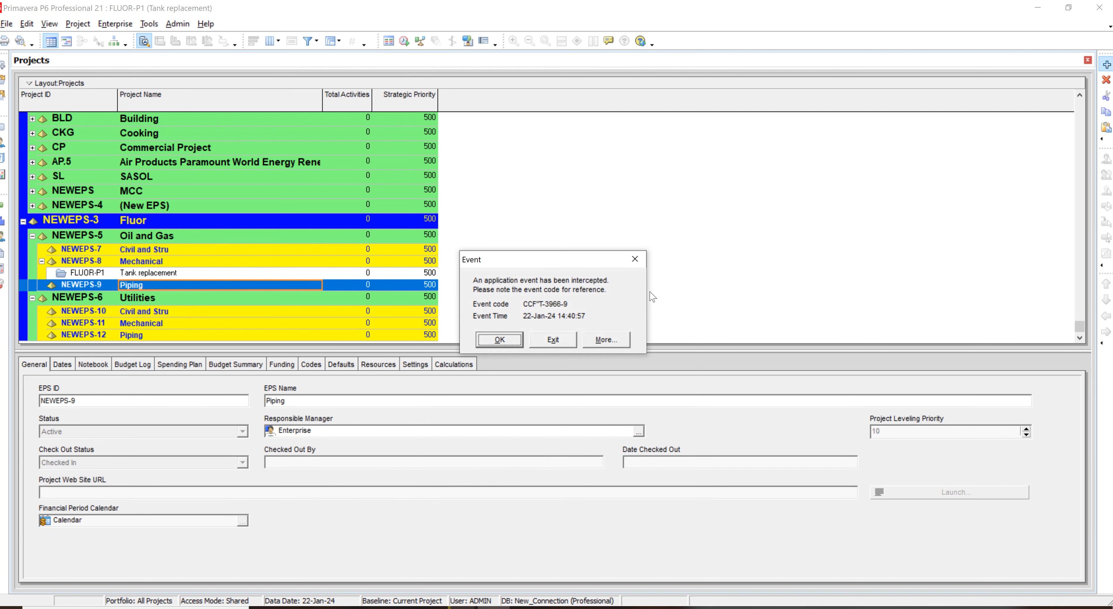
left_click(635, 259)
- Move the Tank replacement project from Mechanical to Piping under Oil and Gas, and move it back to Mechanical
left_click(108, 276)
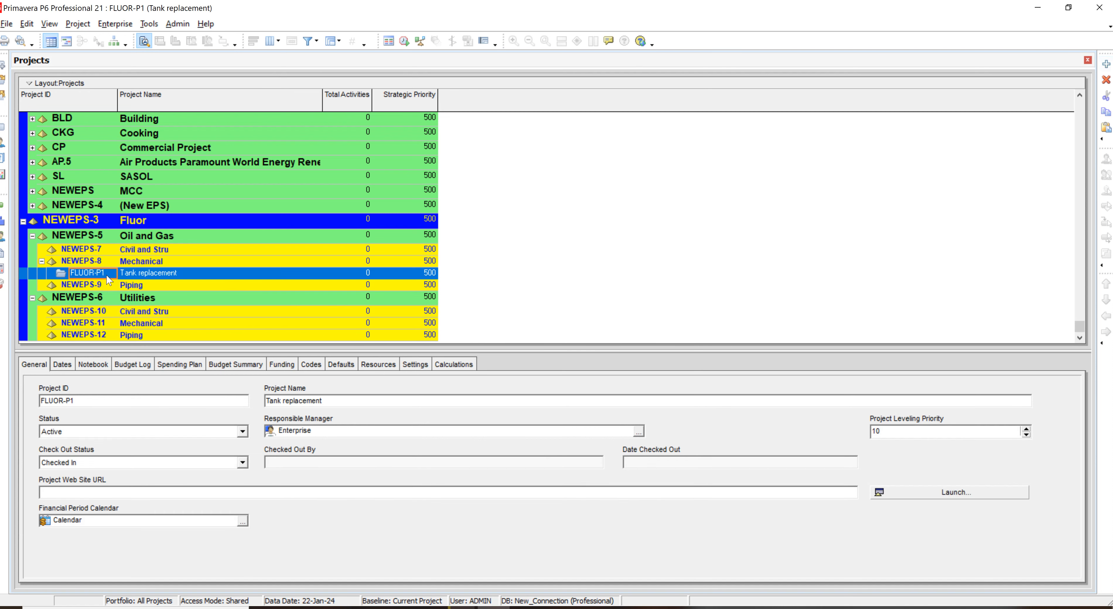
left_click_drag(32, 281, 27, 288)
left_click(161, 279)
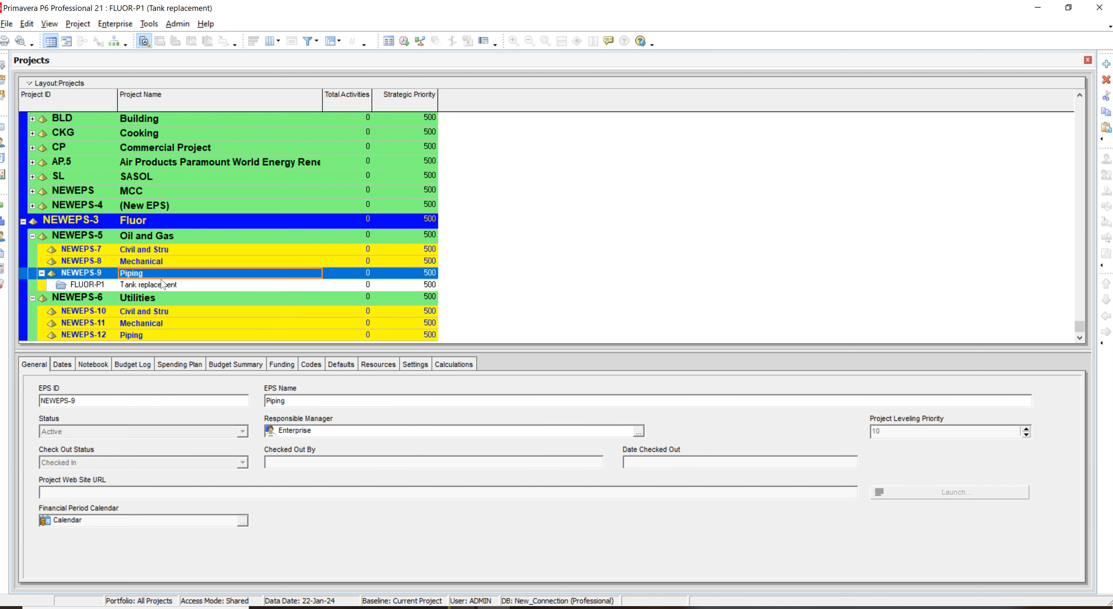
left_click_drag(24, 288, 25, 262)
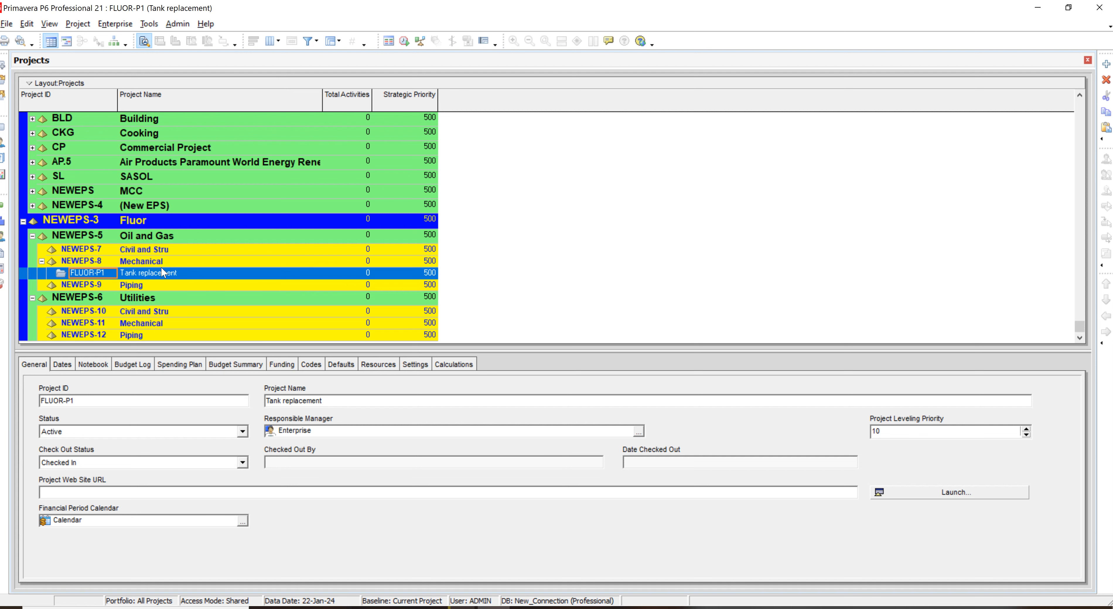
- Copy the Tank replacement project into the Piping node under Oil and Gas, keeping the default project and WBS copy options
right_click(162, 272)
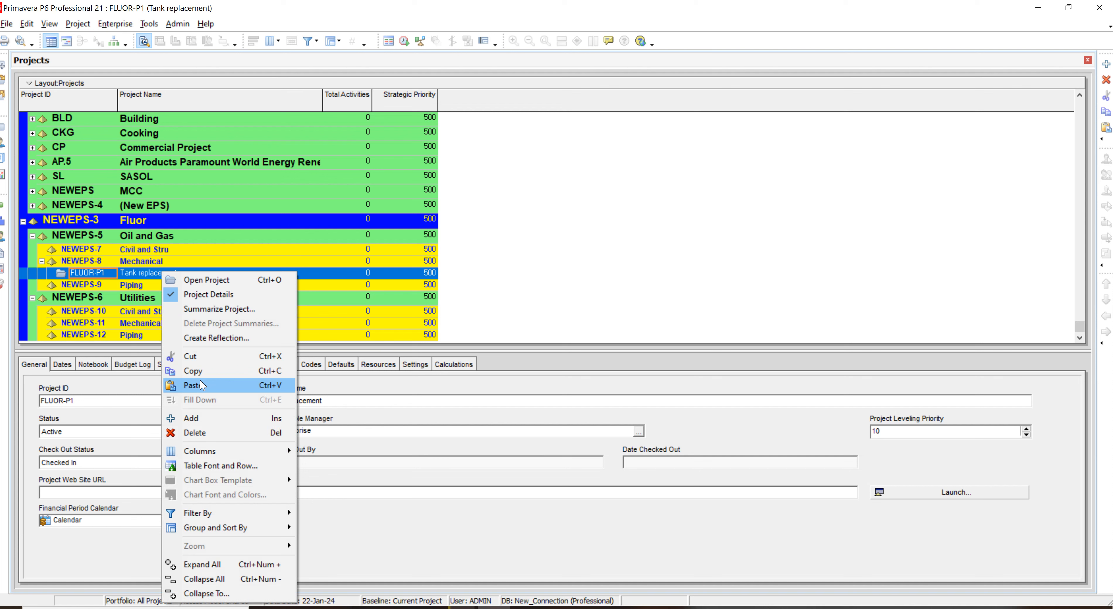
left_click(193, 371)
right_click(167, 286)
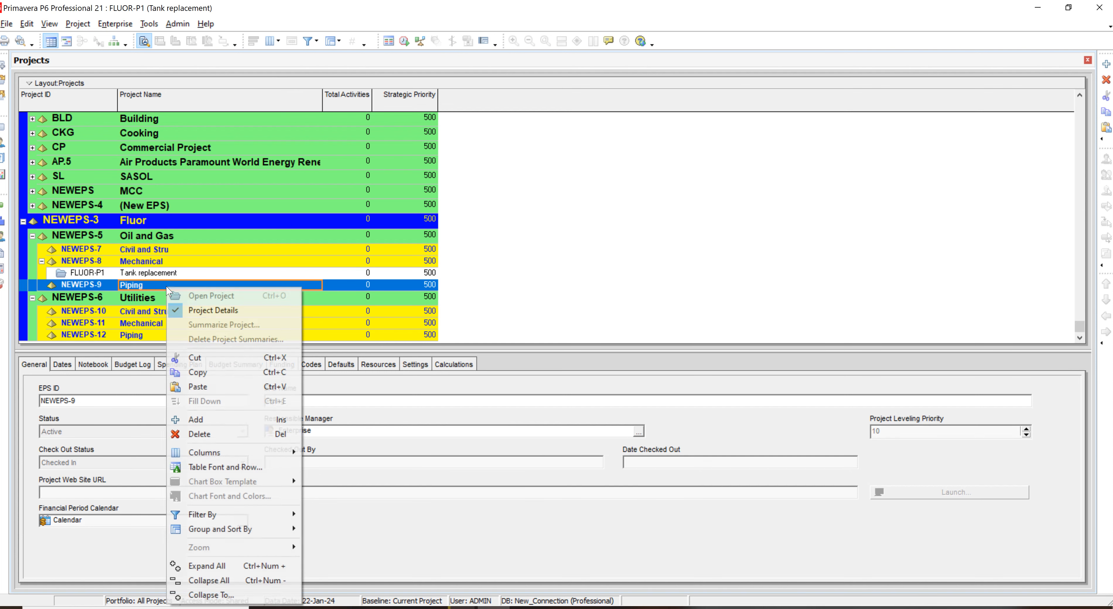
left_click(242, 391)
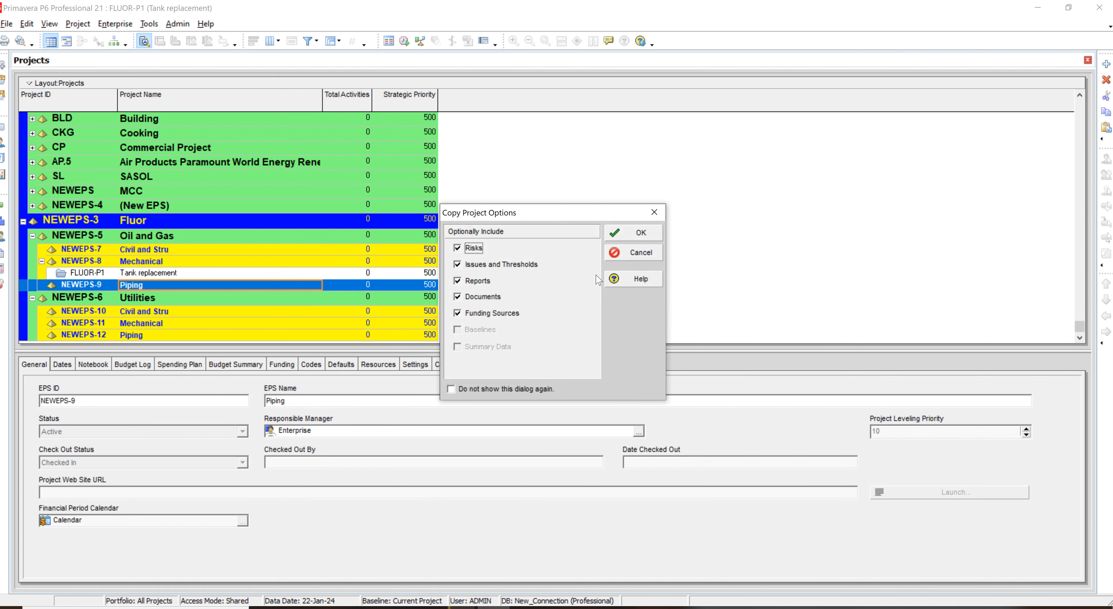
left_click(632, 235)
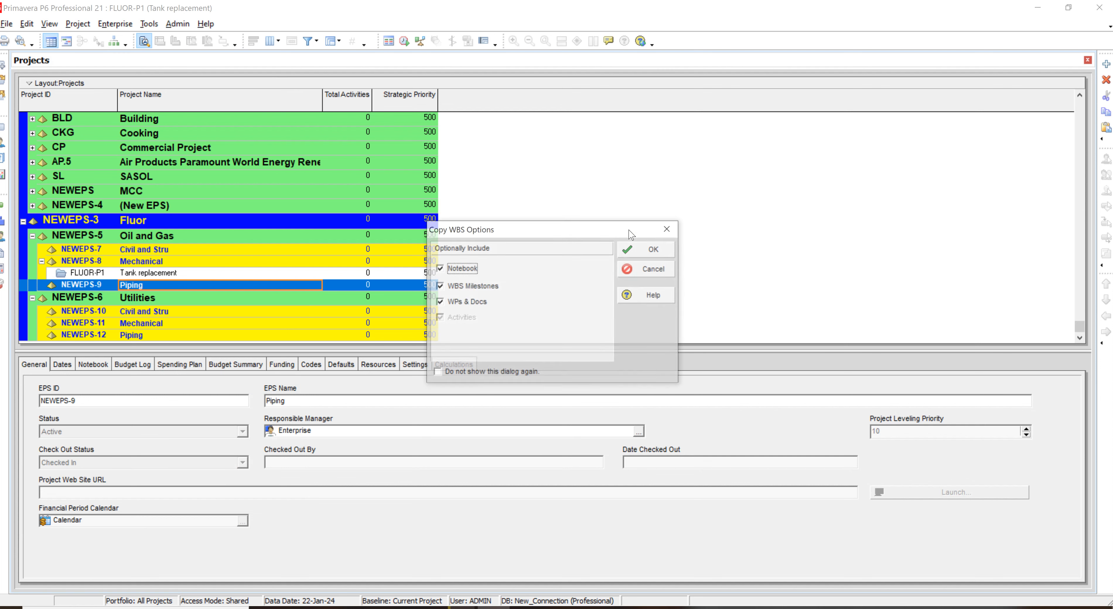
left_click(641, 250)
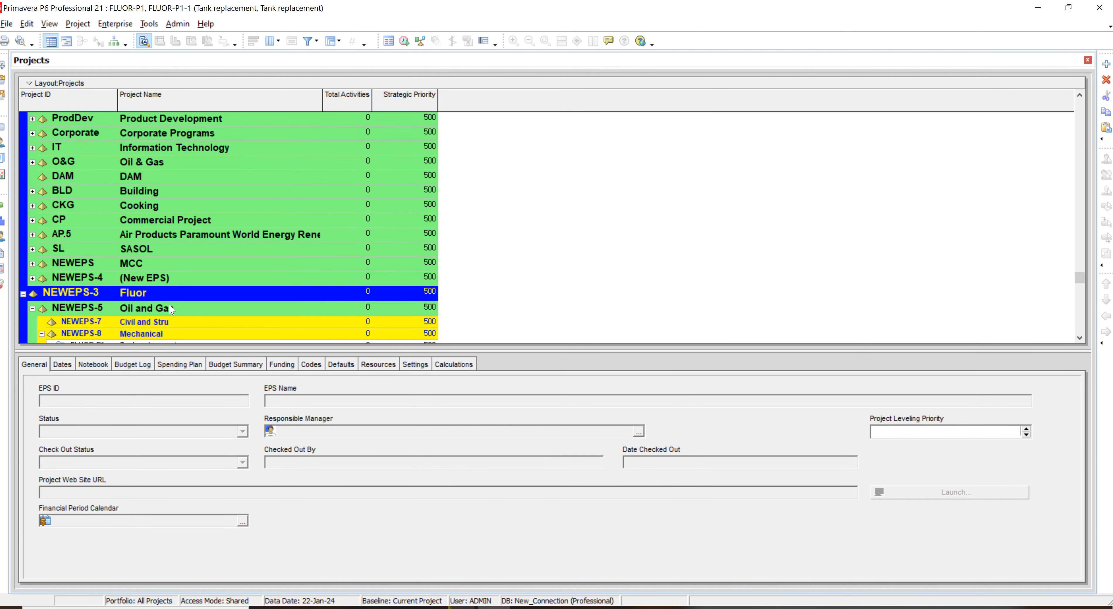
- Compare the general details of the Tank replacement copy under Piping with those of the original under Mechanical
scroll(190, 278, "down", 2)
right_click(180, 261)
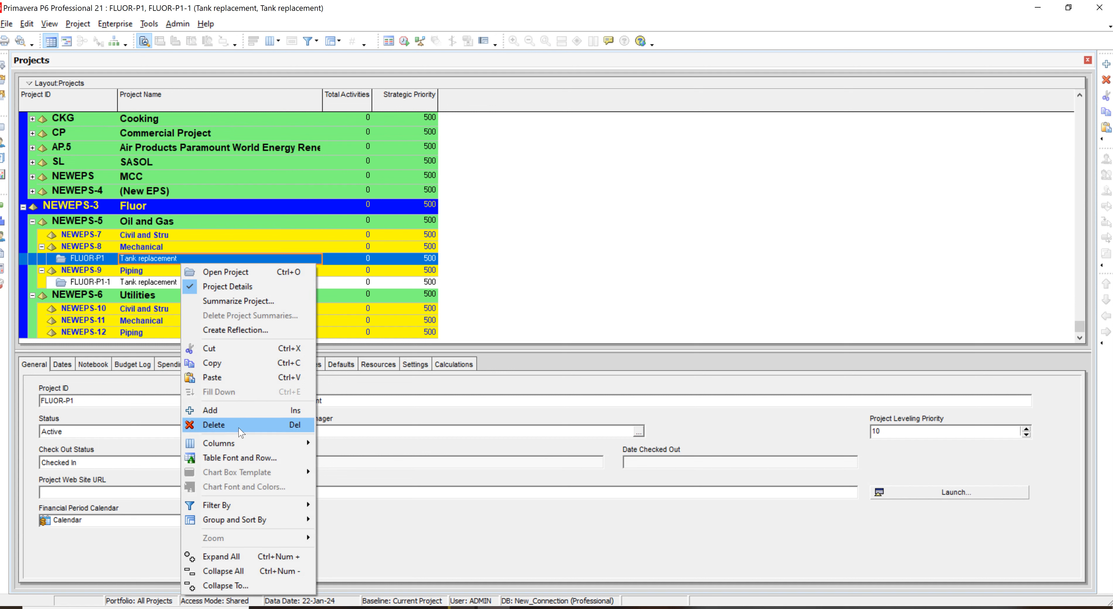
mouse_move(248, 447)
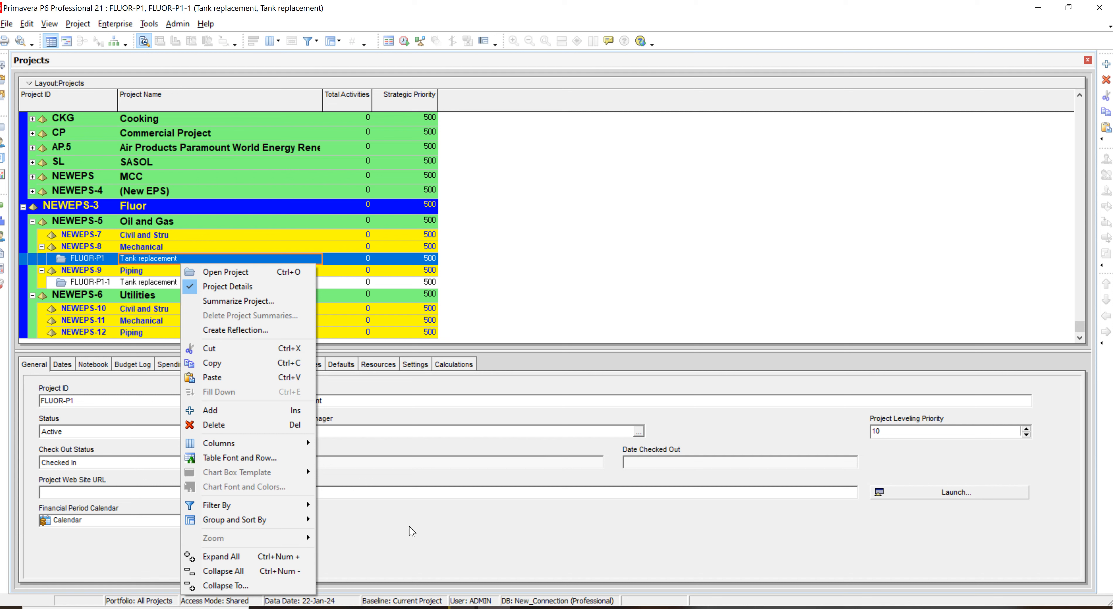
left_click(160, 286)
left_click(165, 286)
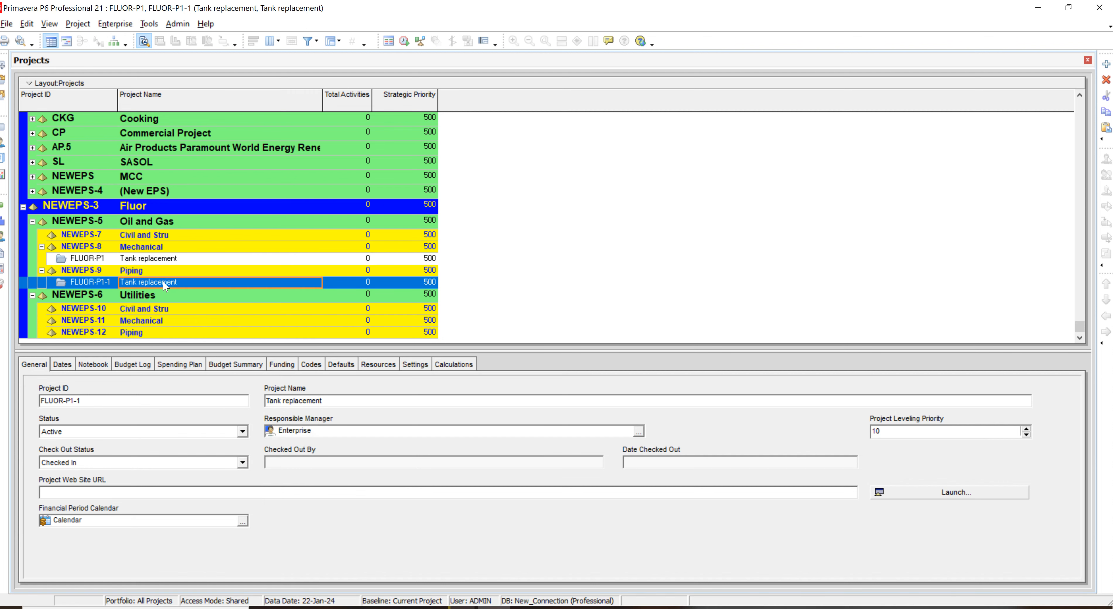
left_click(171, 260)
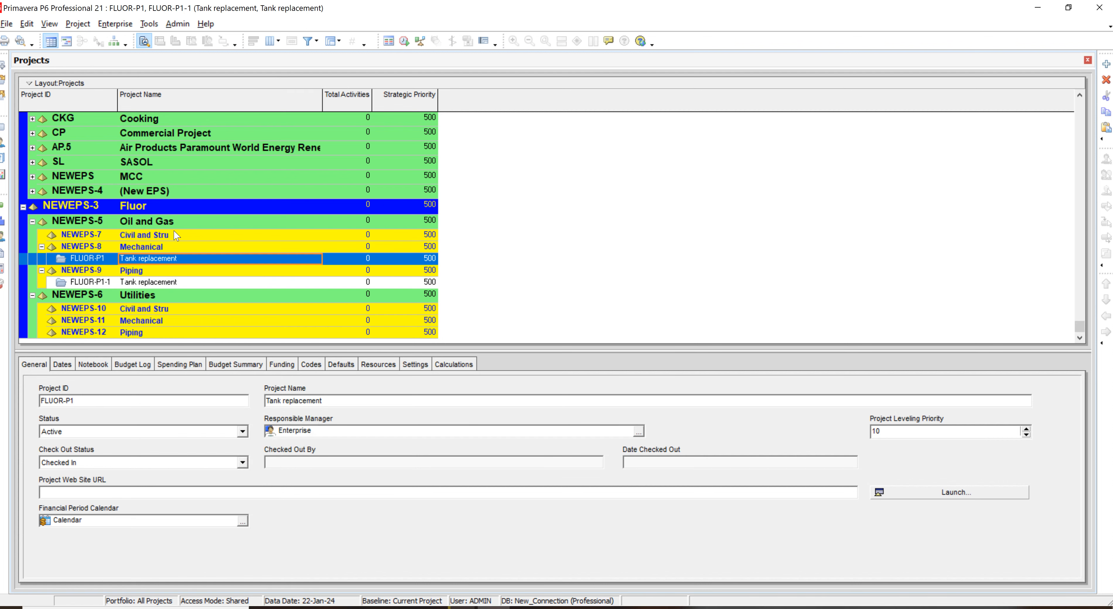
- Switch to the Excel workbook and copy the formatting of the Enterprise cell onto the Project cell below it
left_click(478, 606)
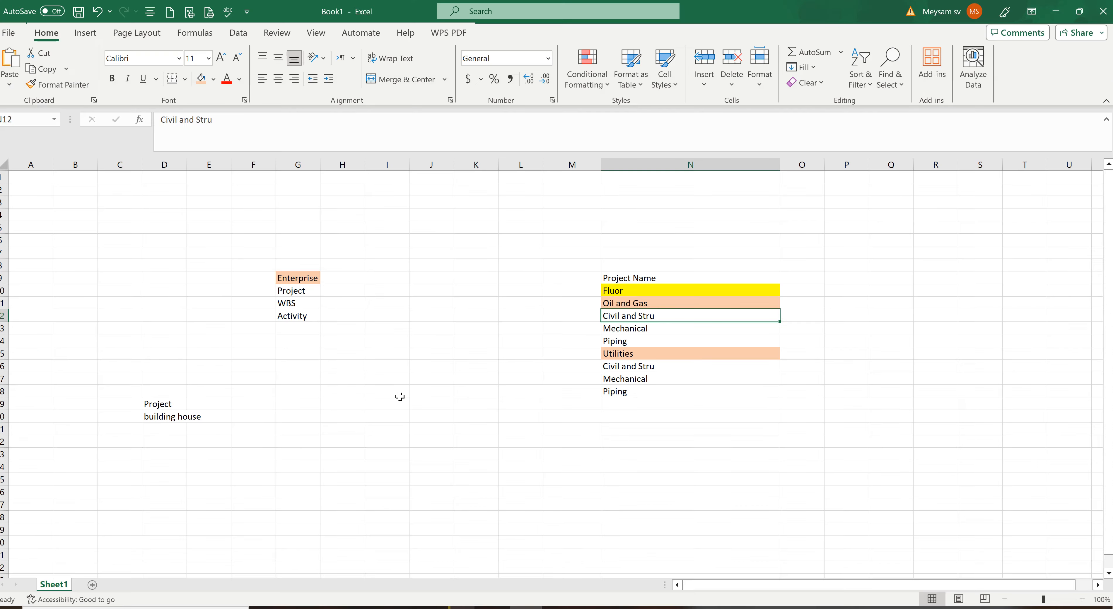
left_click(307, 281)
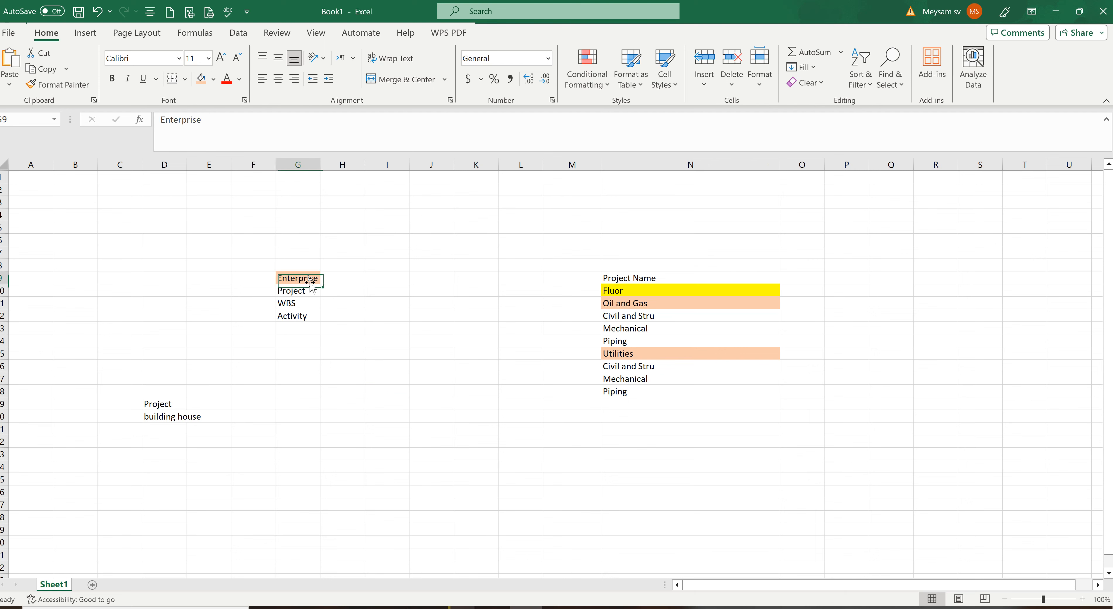
left_click(57, 84)
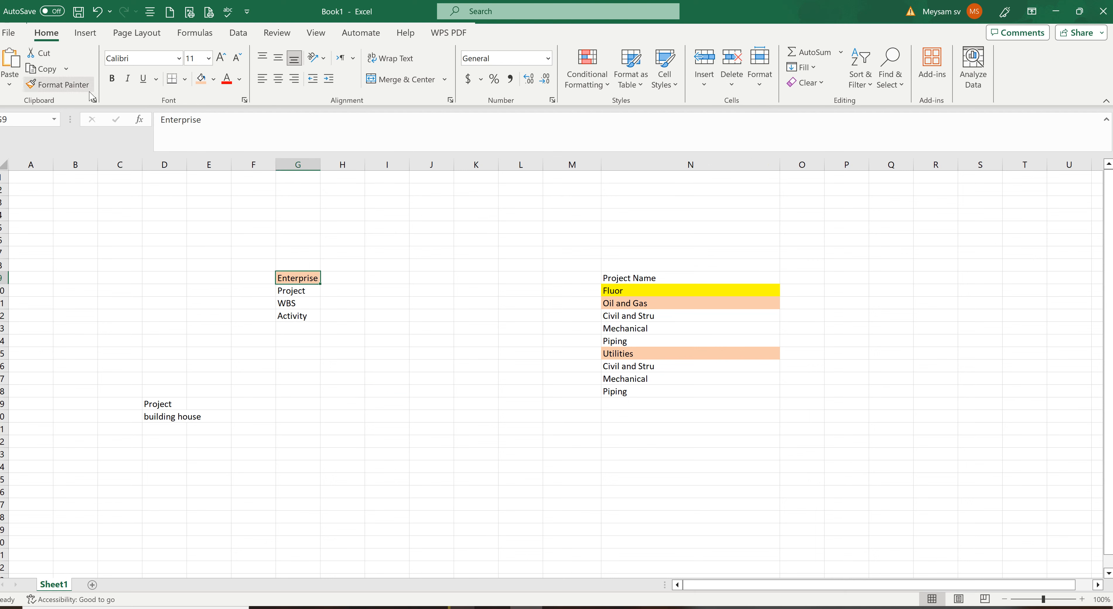
left_click(303, 292)
- Clear the "Project" and "building house" entries in column D by filling blank cells over them
left_click(203, 379)
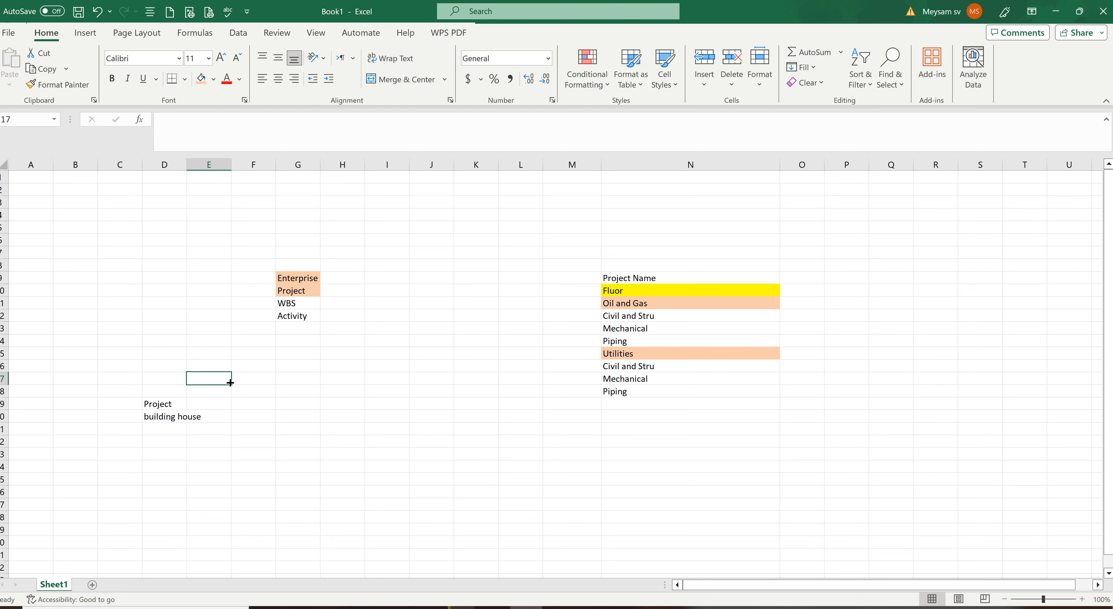
left_click(174, 381)
left_click_drag(188, 385, 200, 433)
left_click(161, 449)
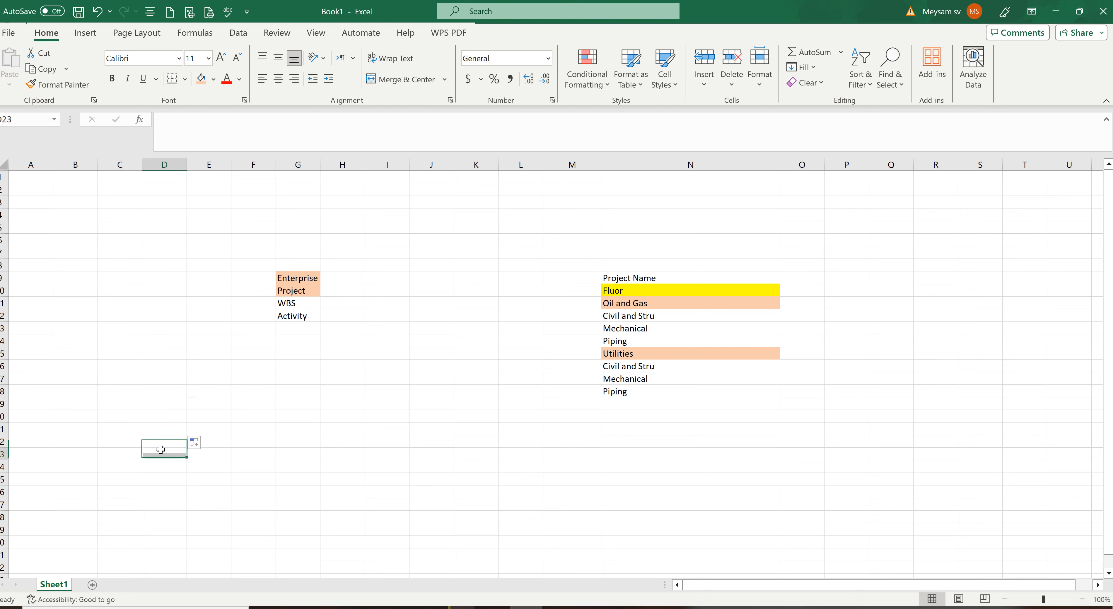
left_click(290, 279)
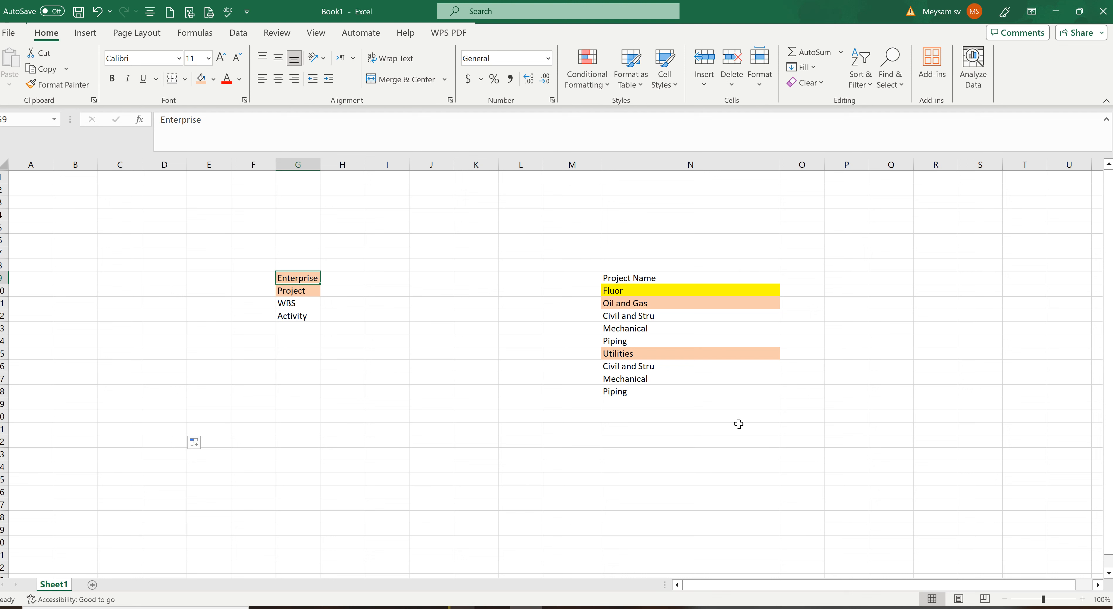
left_click(306, 287)
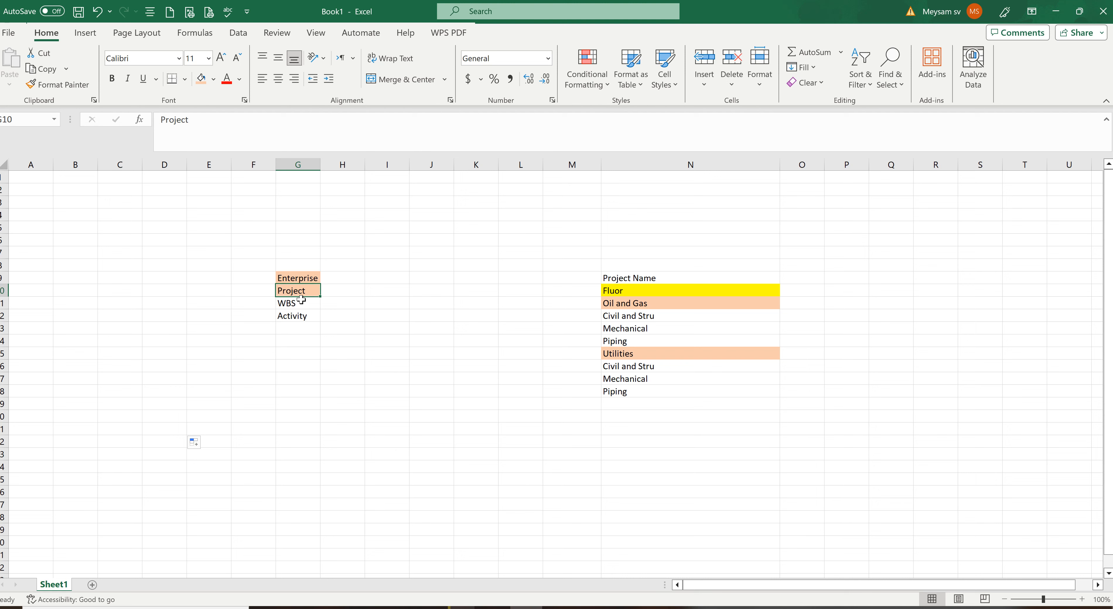
left_click(313, 302)
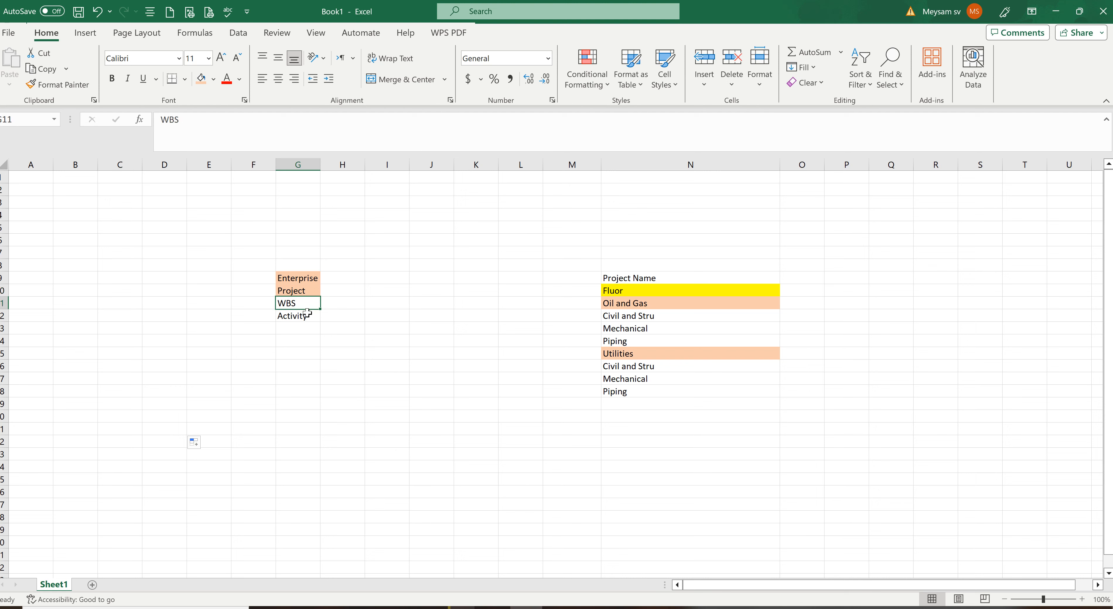